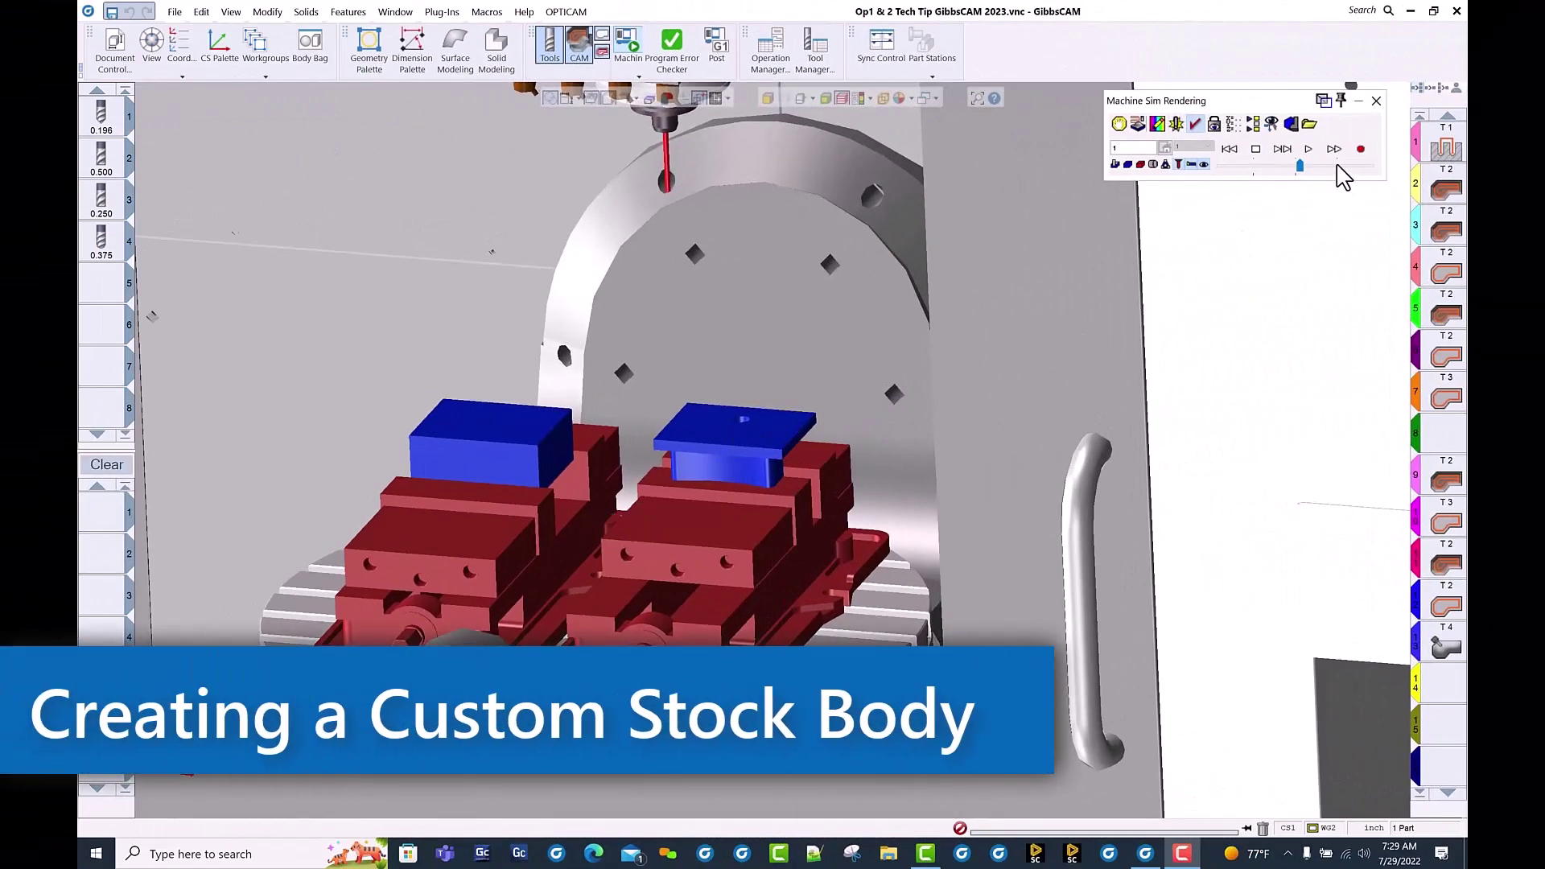
Step: Play the machine simulation and examine the machined Op 1 part and the Op 2 stock held in the two vises
left_click(1309, 149)
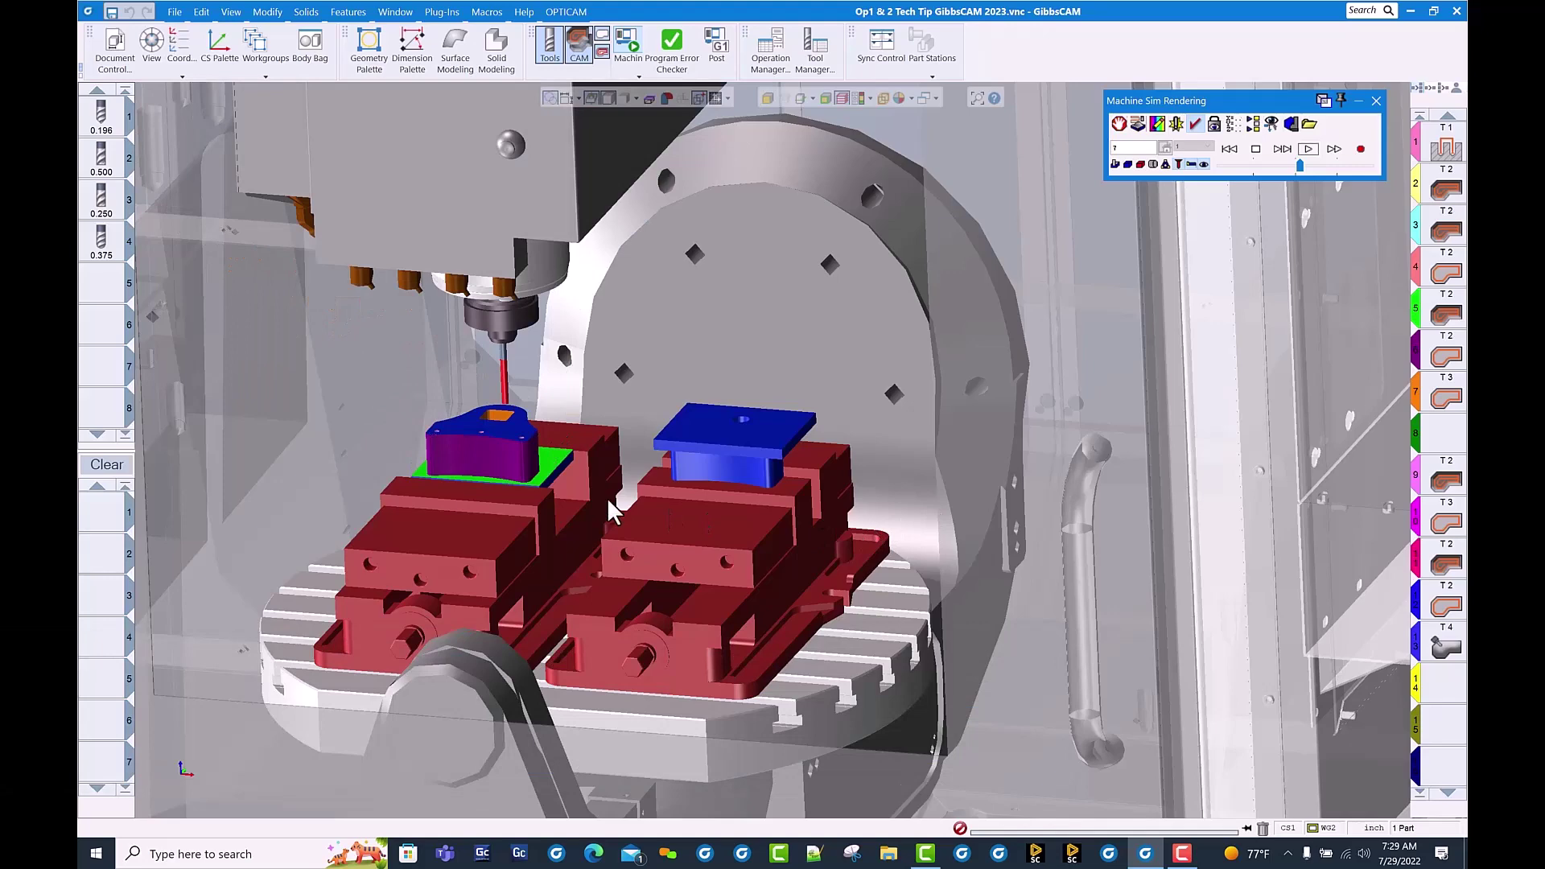
scroll(528, 438, "up", 2)
scroll(518, 478, "down", 1)
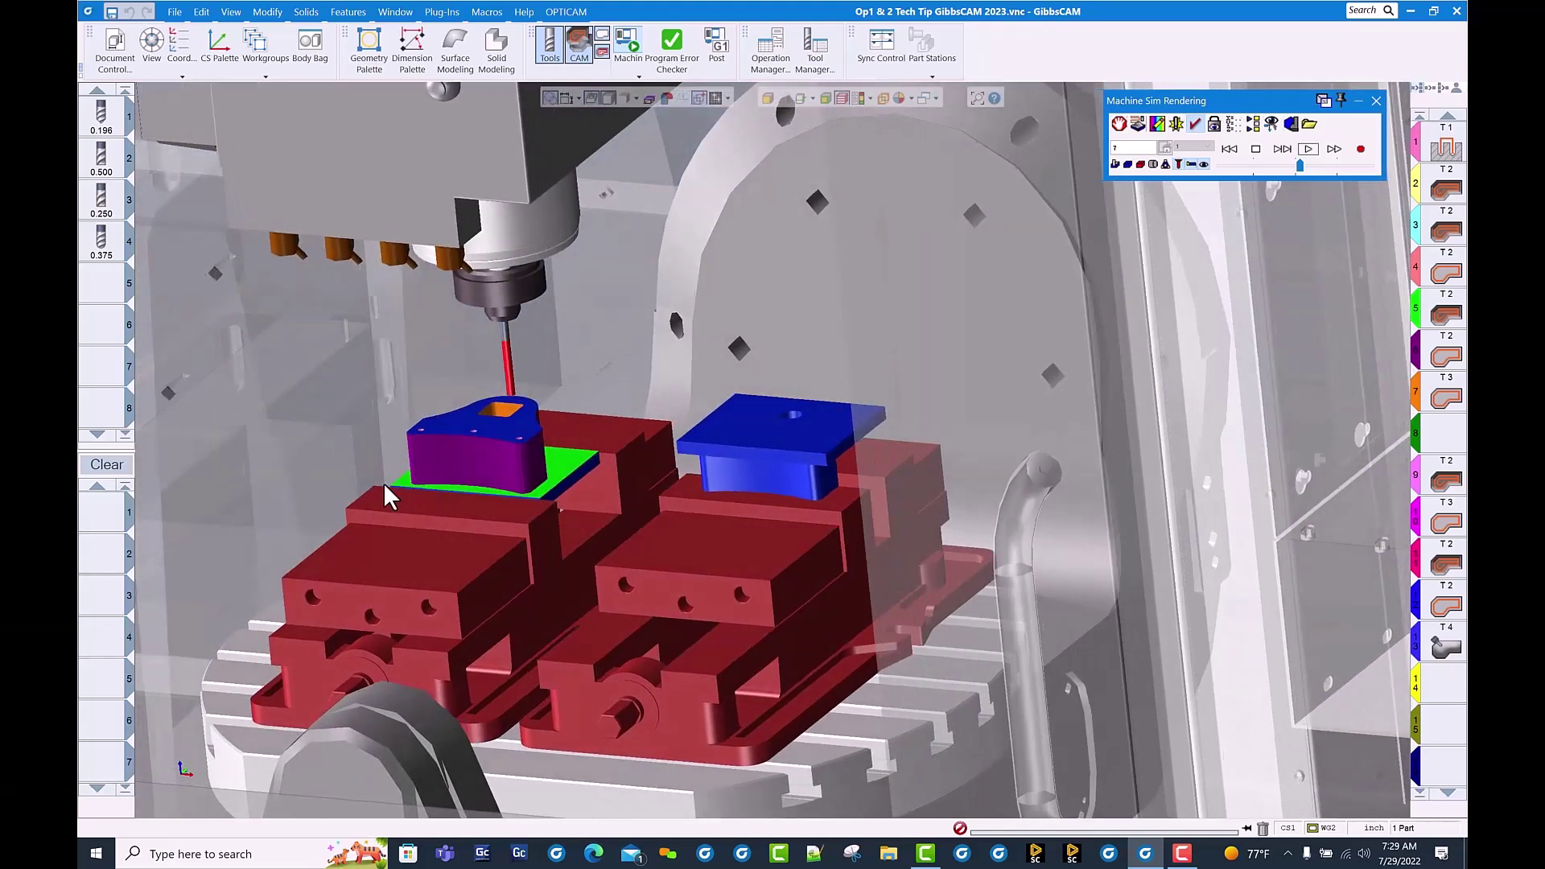
left_click_drag(398, 354, 626, 550)
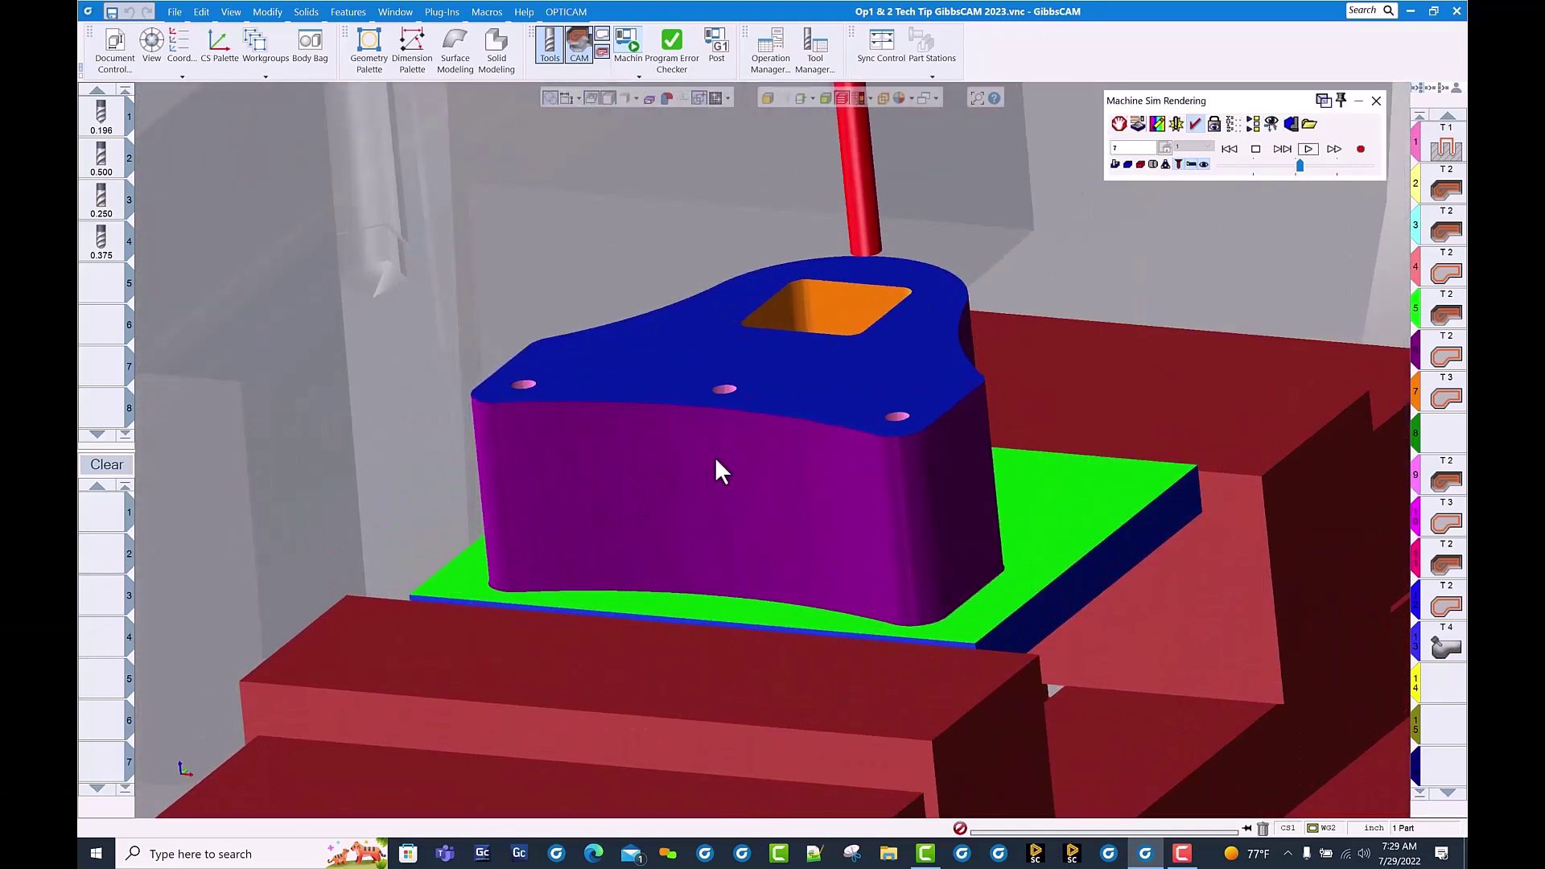
scroll(733, 499, "down", 2)
middle_click_drag(732, 499, 804, 644)
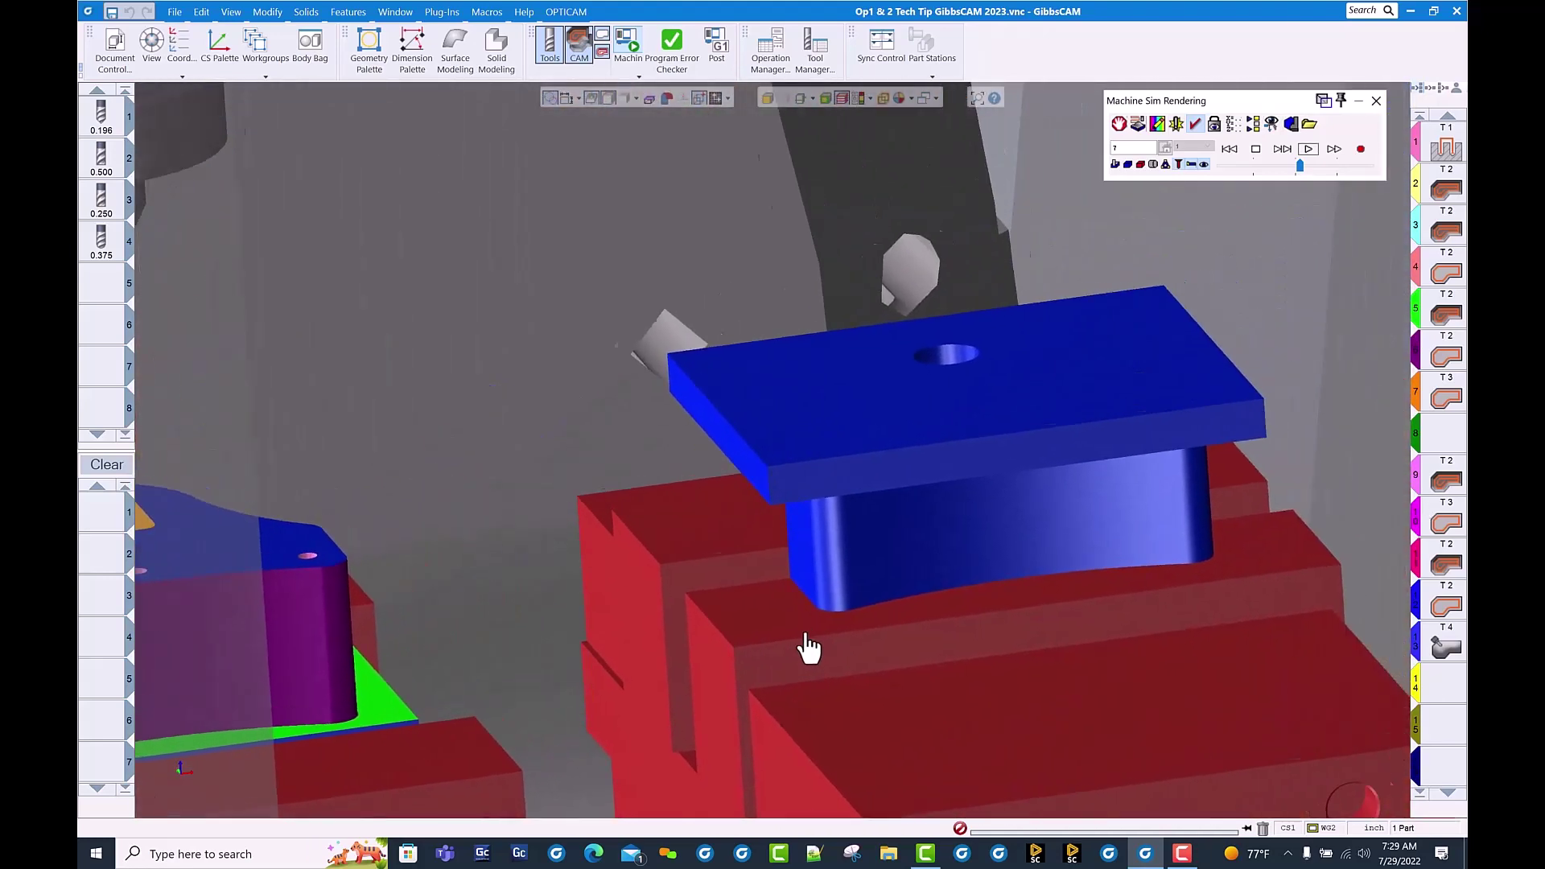
scroll(1016, 542, "up", 2)
middle_click_drag(1016, 541, 607, 576)
scroll(677, 558, "up", 2)
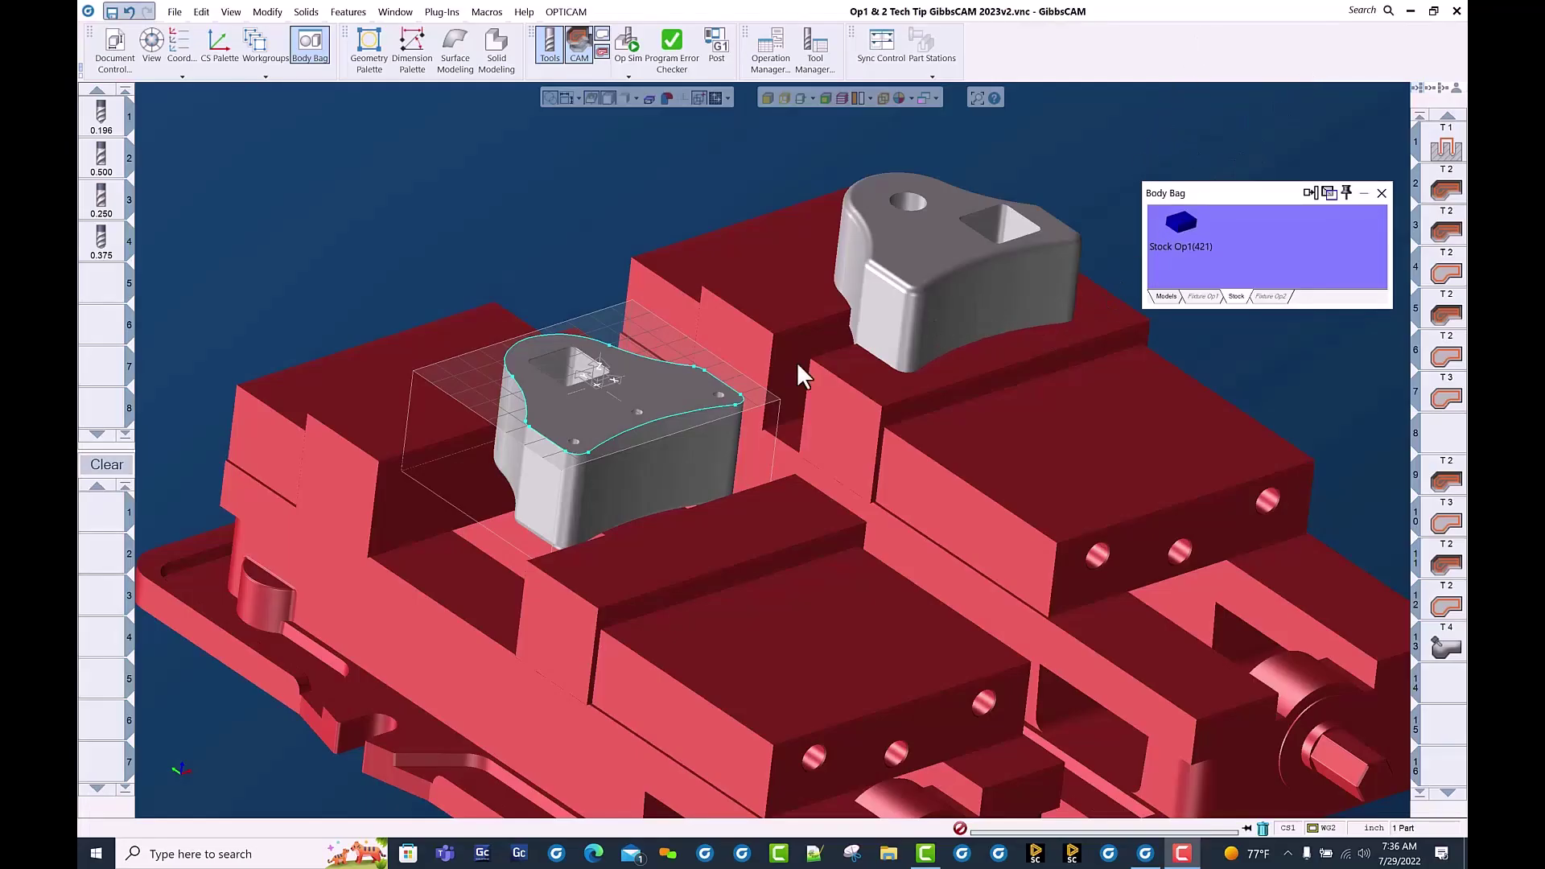
Step: Take the Stock Op1 body out of the Body Bag to display the stock block in the first vise
middle_click_drag(746, 552, 948, 535)
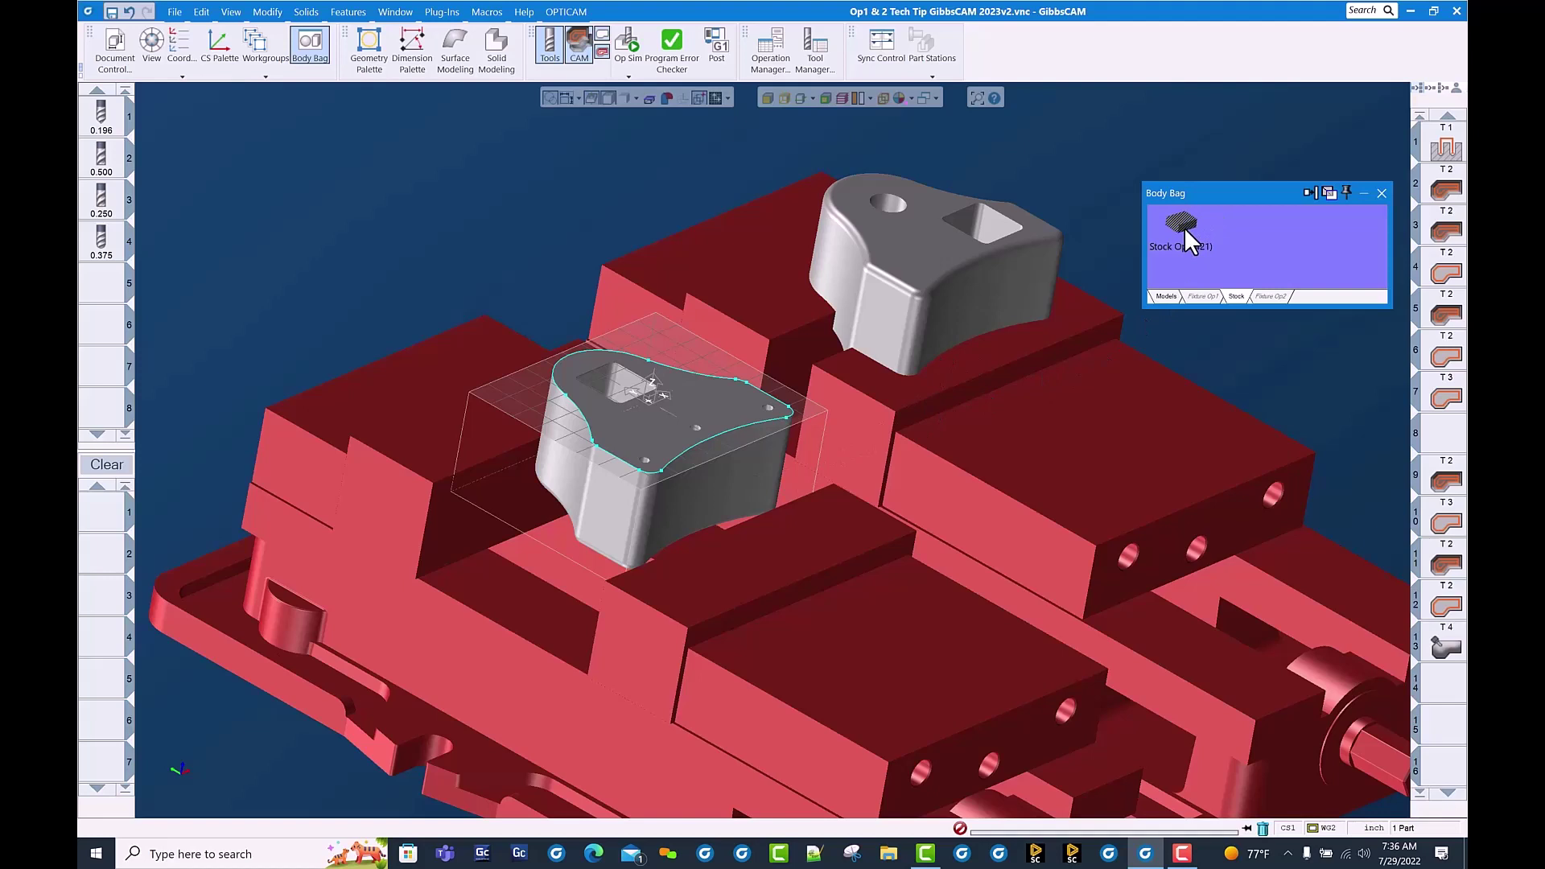
left_click_drag(1185, 227, 947, 320)
left_click(449, 244)
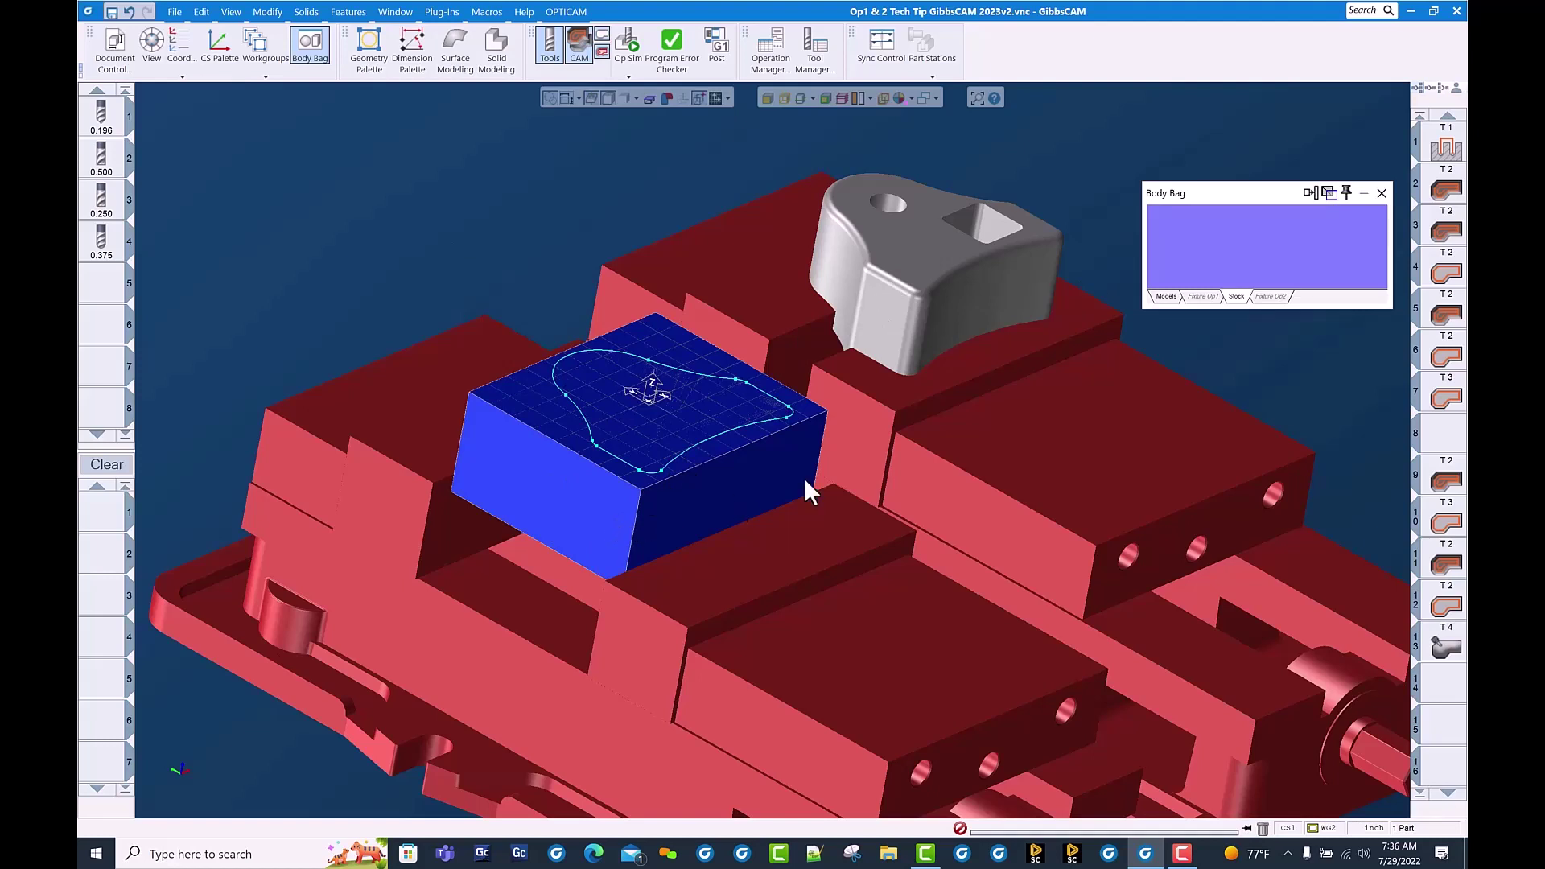
Step: Select the Op 1 stock block together with all vise and soft jaw bodies and put them in the Body Bag
left_click(794, 611)
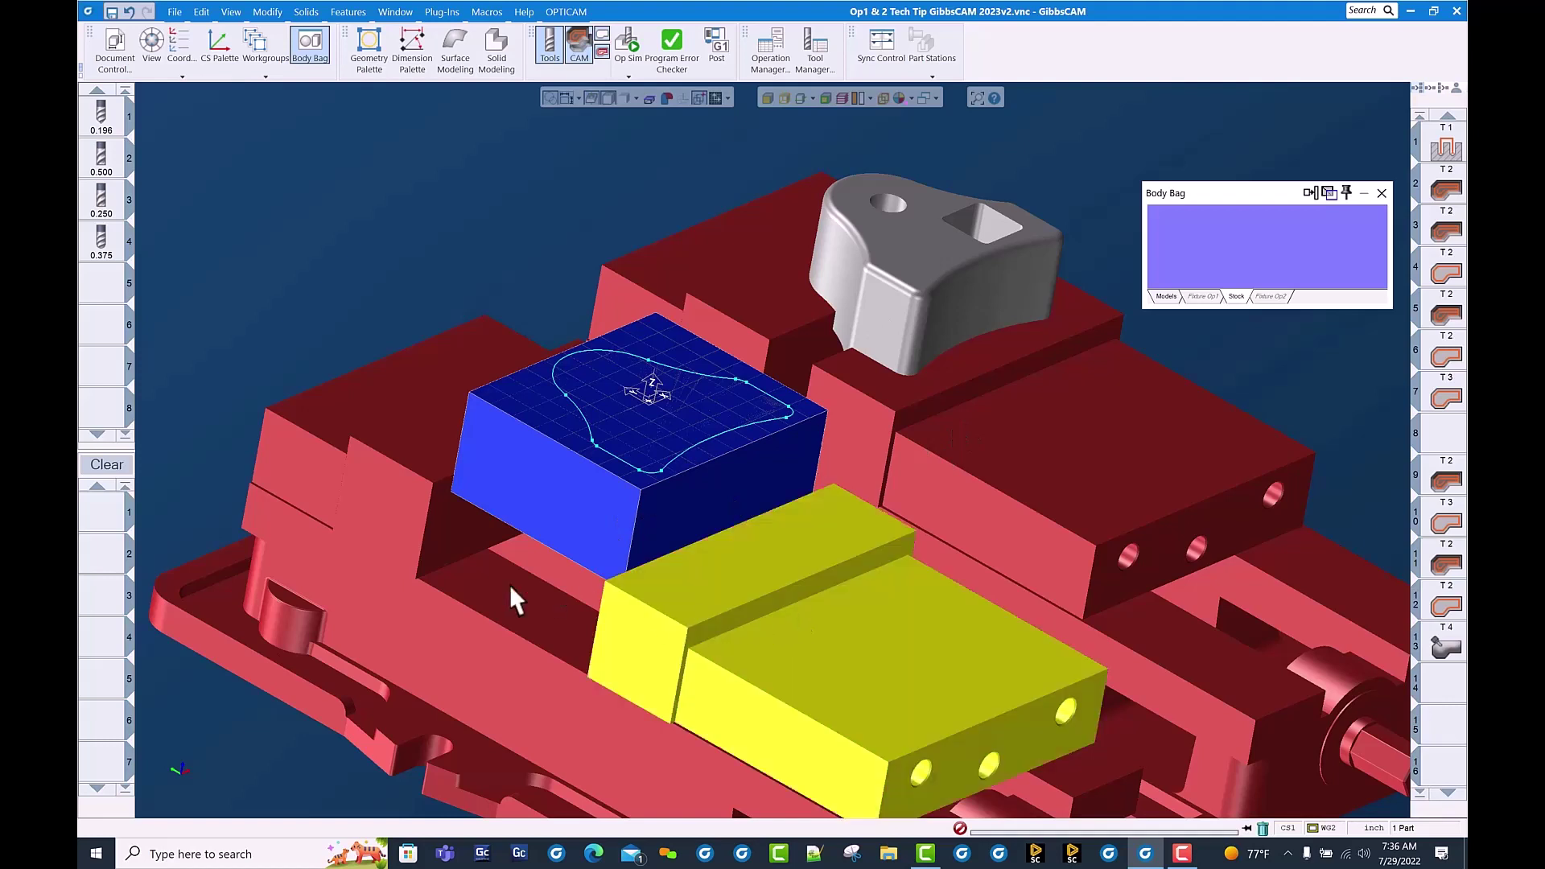
left_click(450, 553, "shift")
left_click(508, 491, "shift")
left_click(740, 334, "shift")
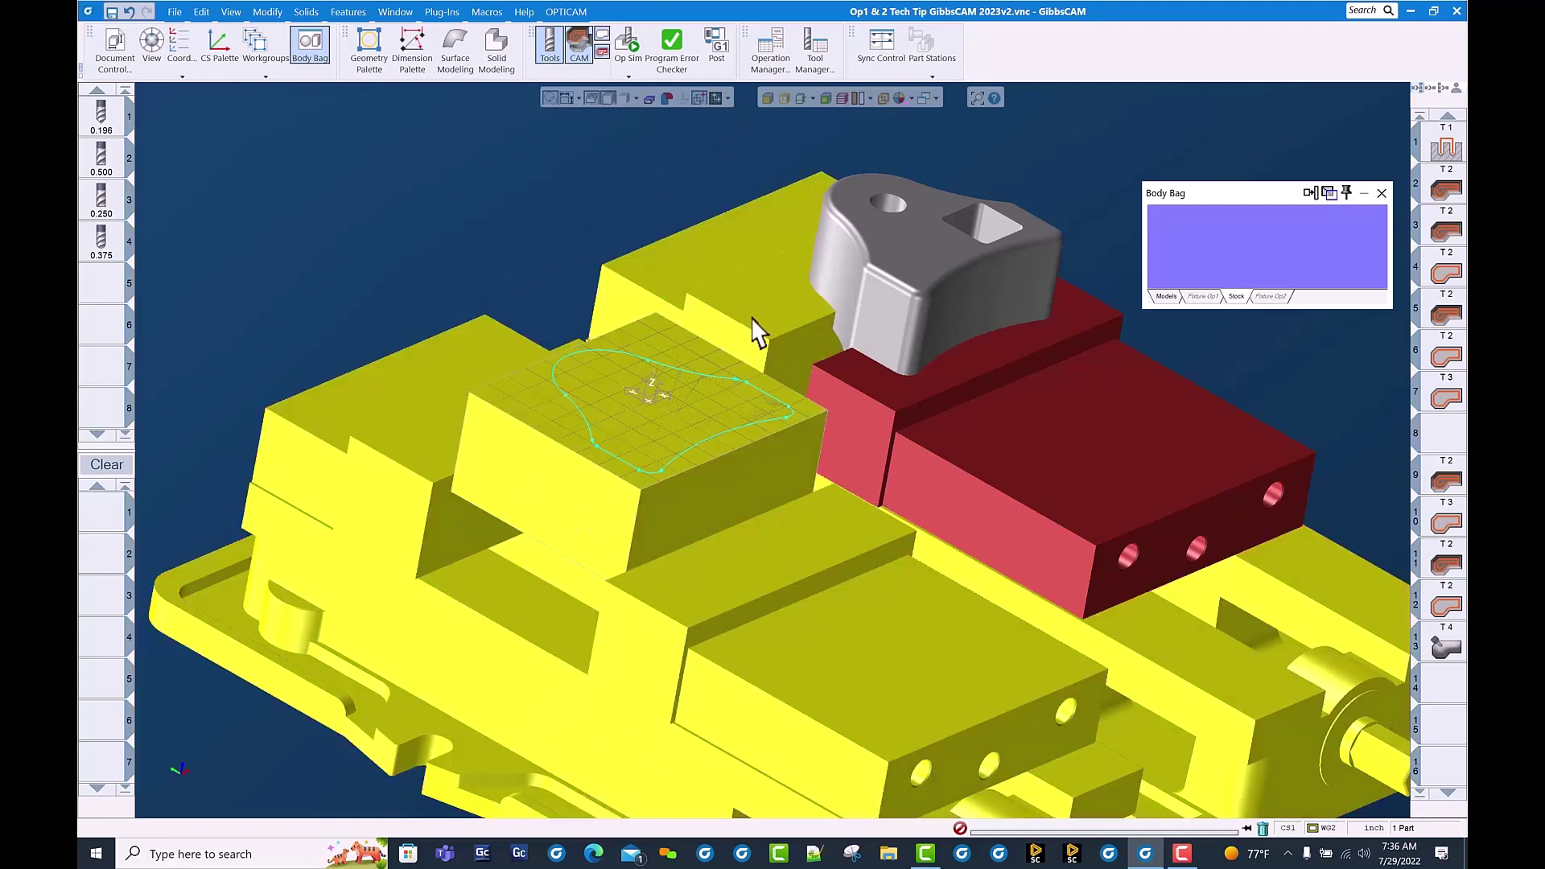
left_click(974, 473, "shift")
right_click(977, 482)
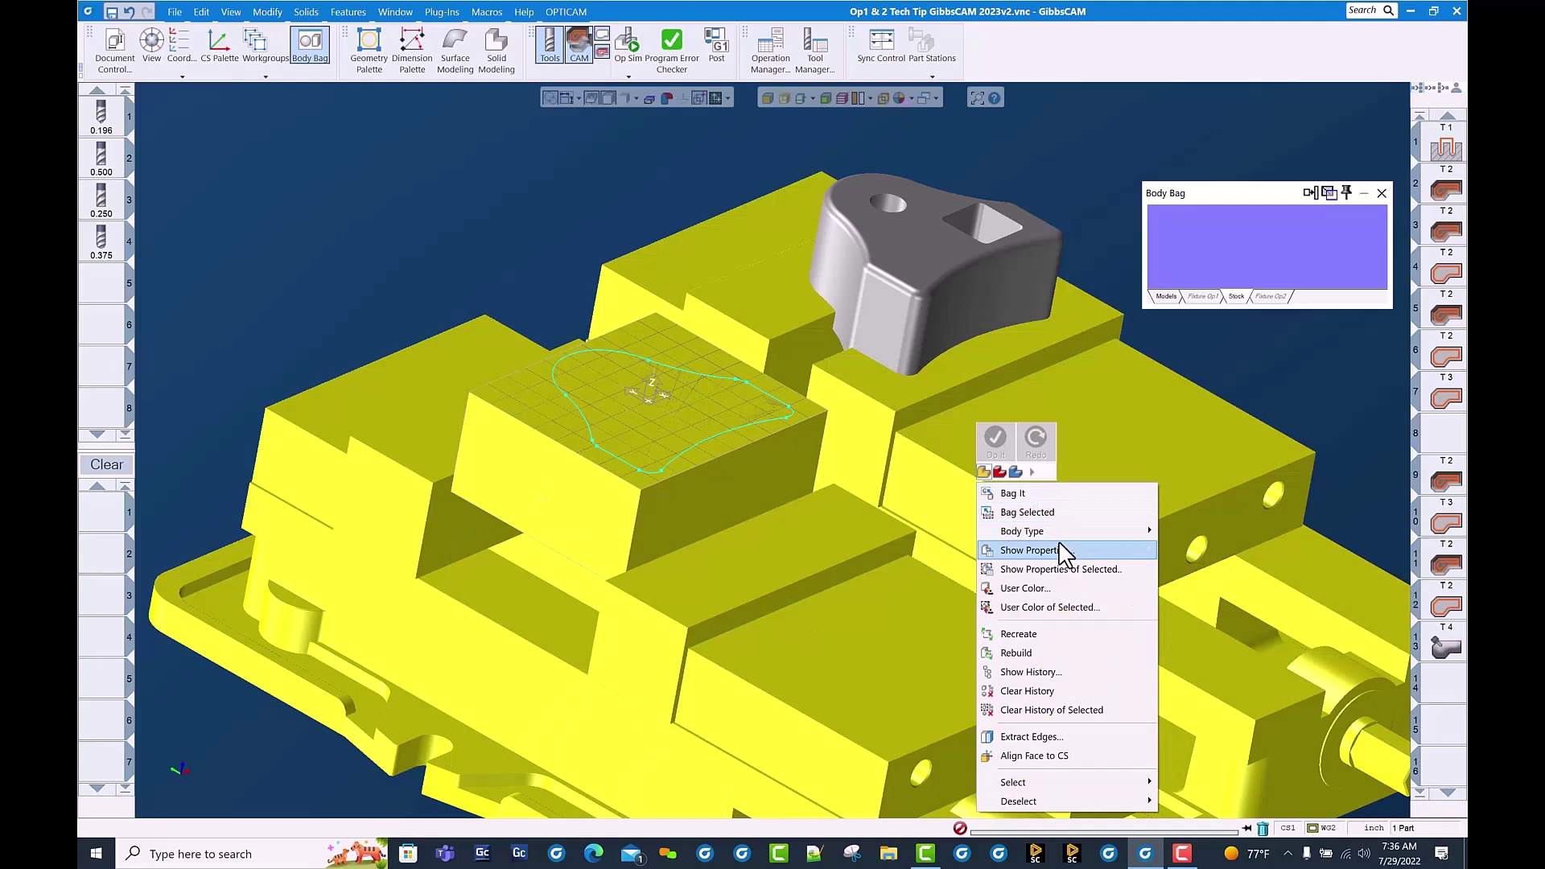
left_click(1071, 515)
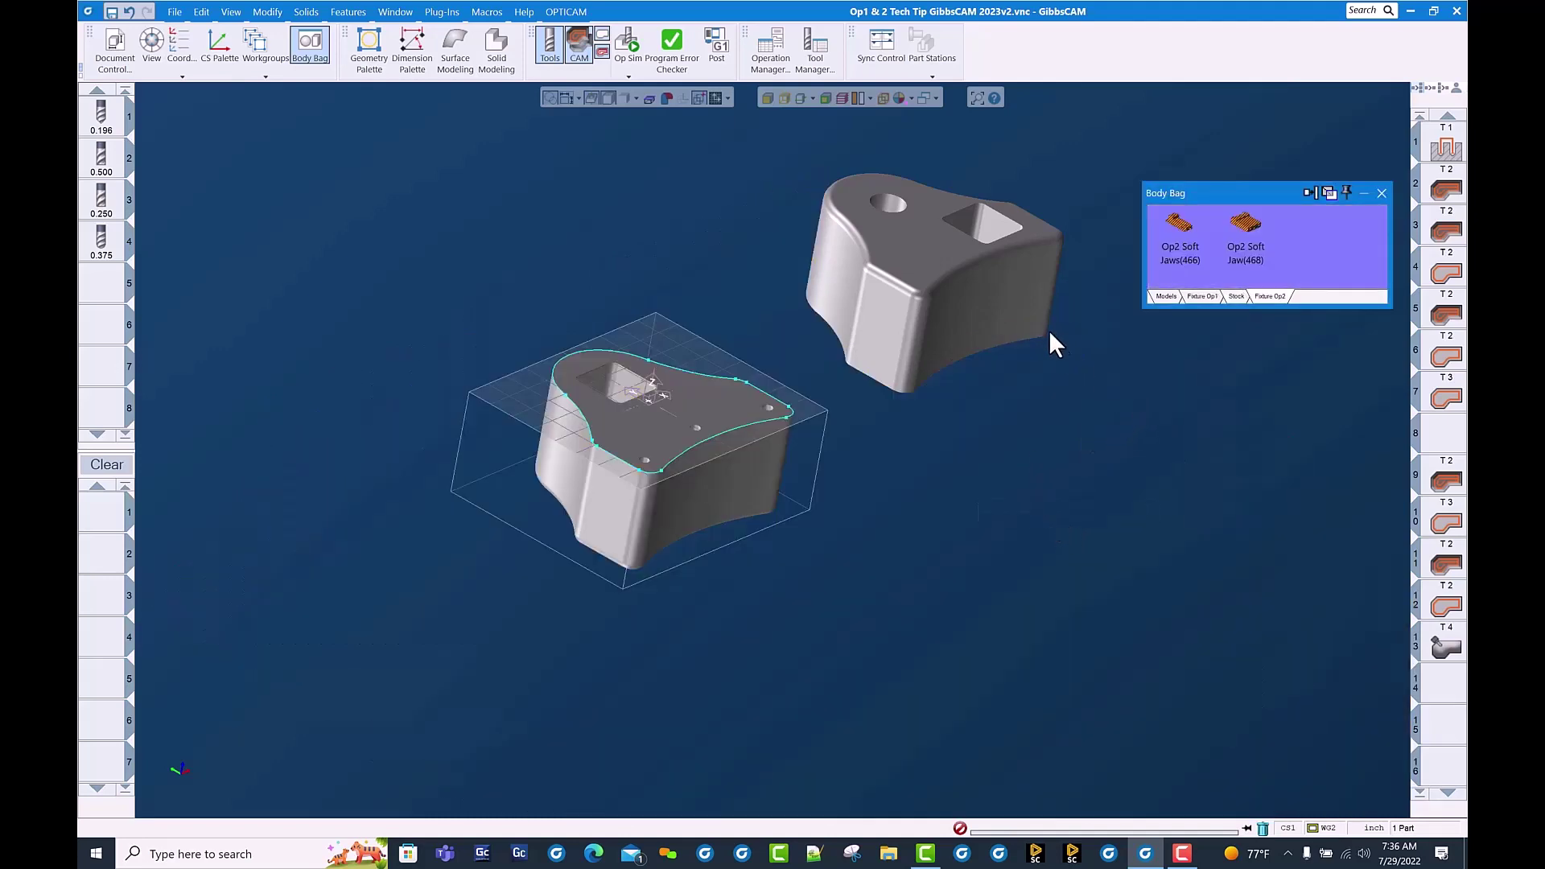
Step: Run the Op Sim rendering through Op 1, create a facet body from the machined stock, and exit the simulation
left_click(627, 44)
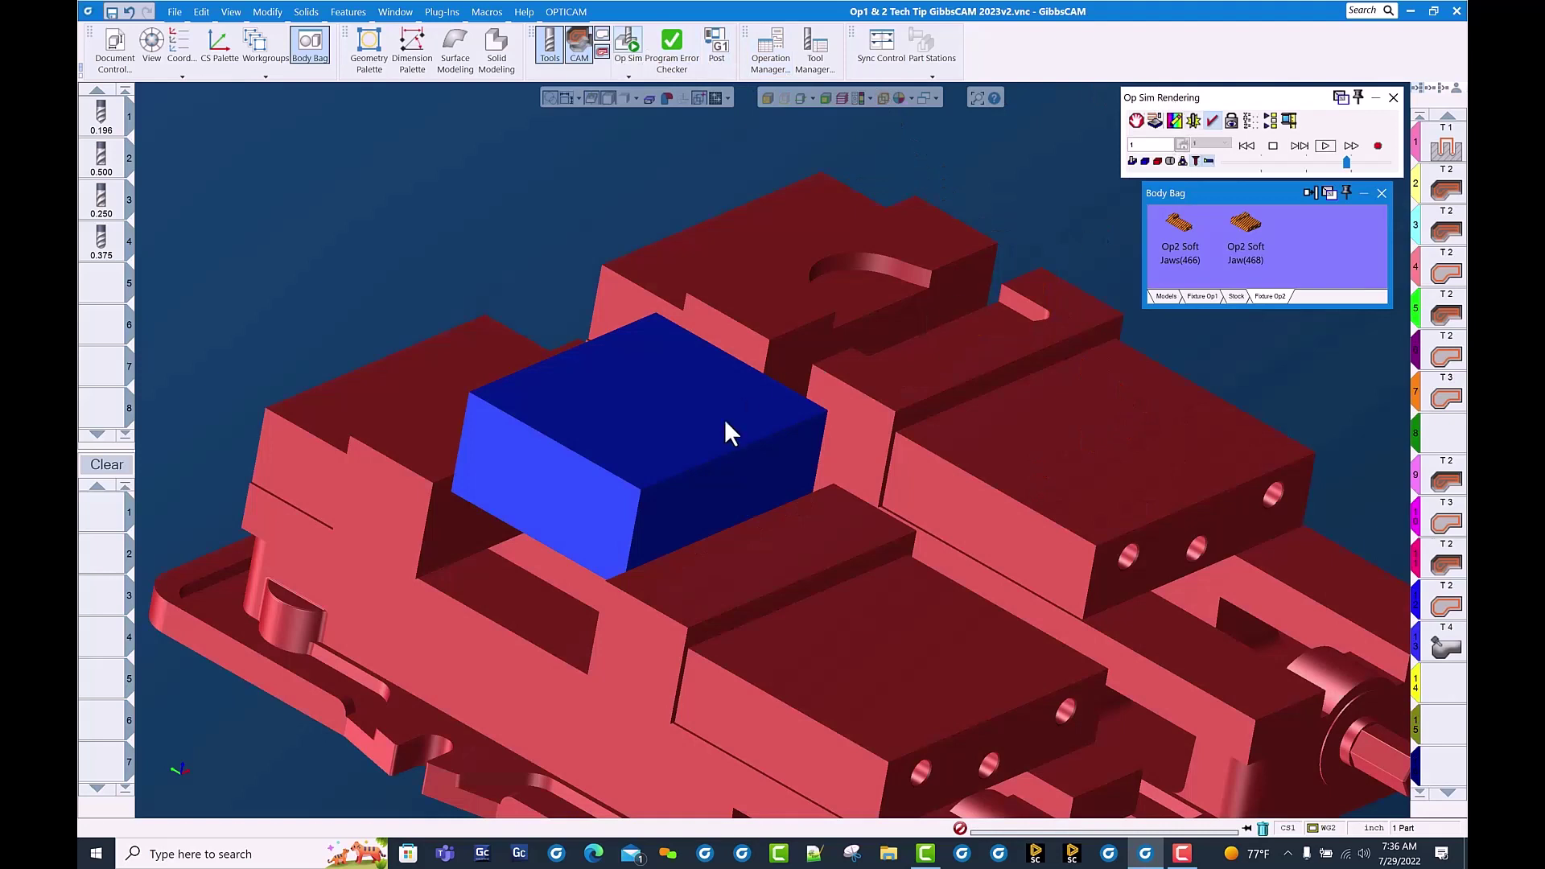
left_click(1327, 147)
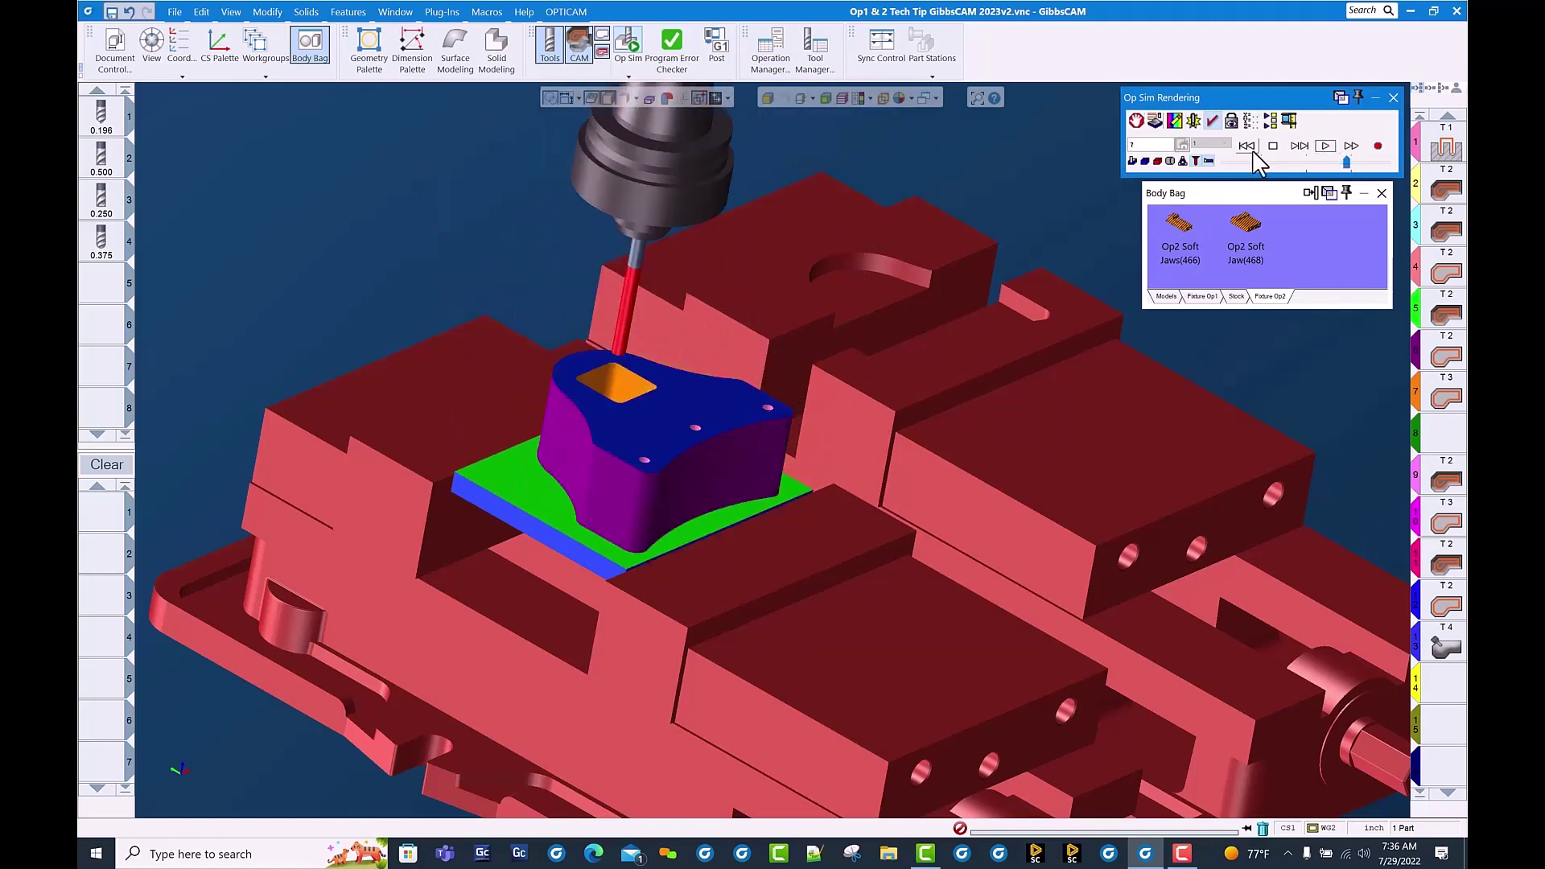
right_click(1272, 91)
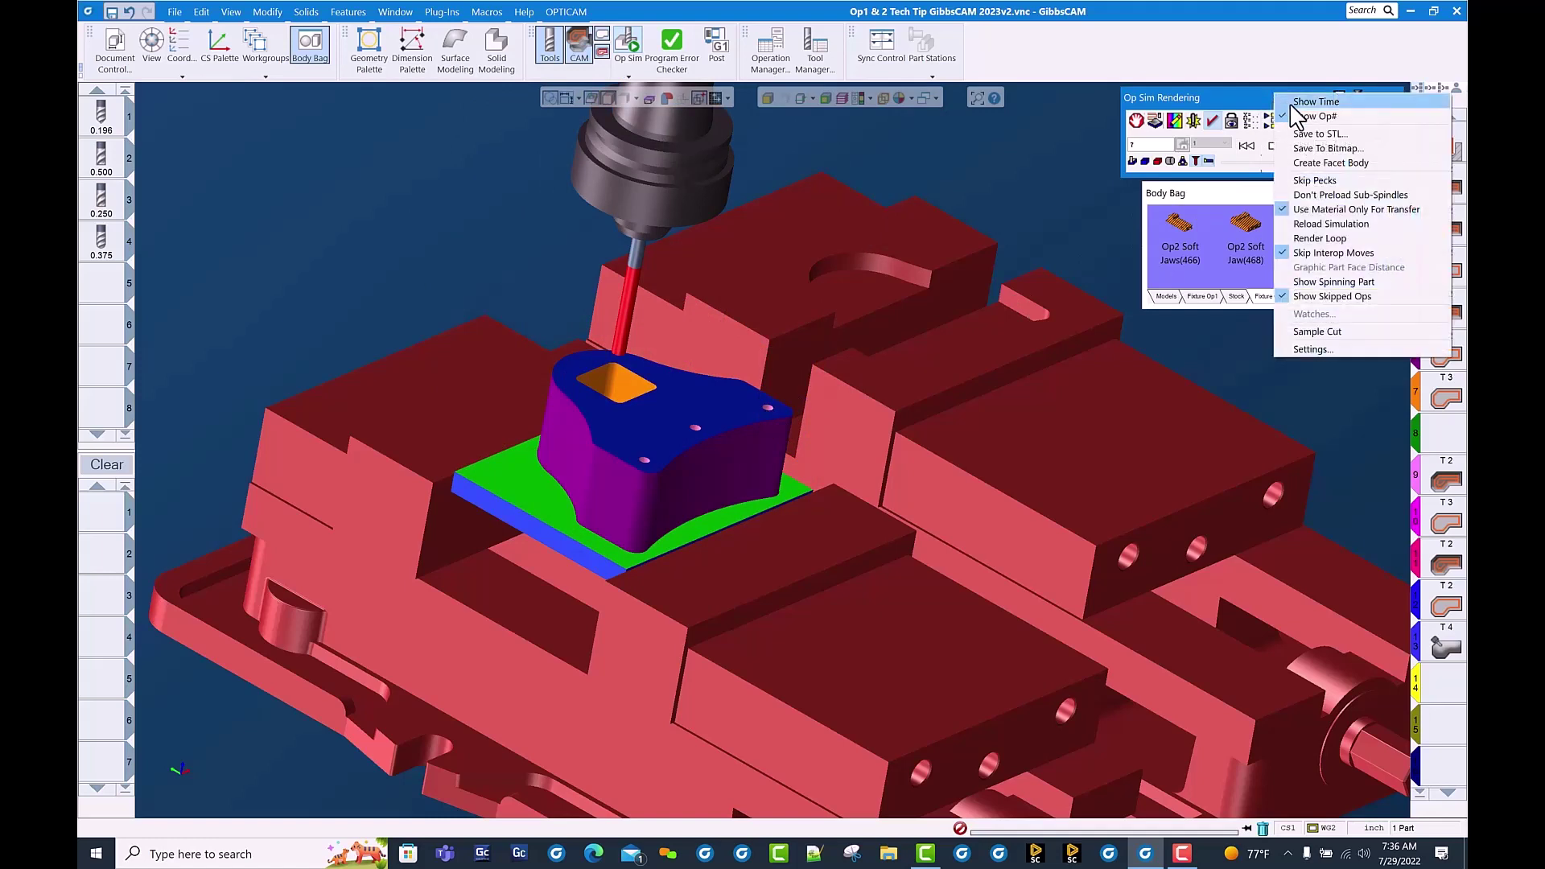
left_click(1376, 163)
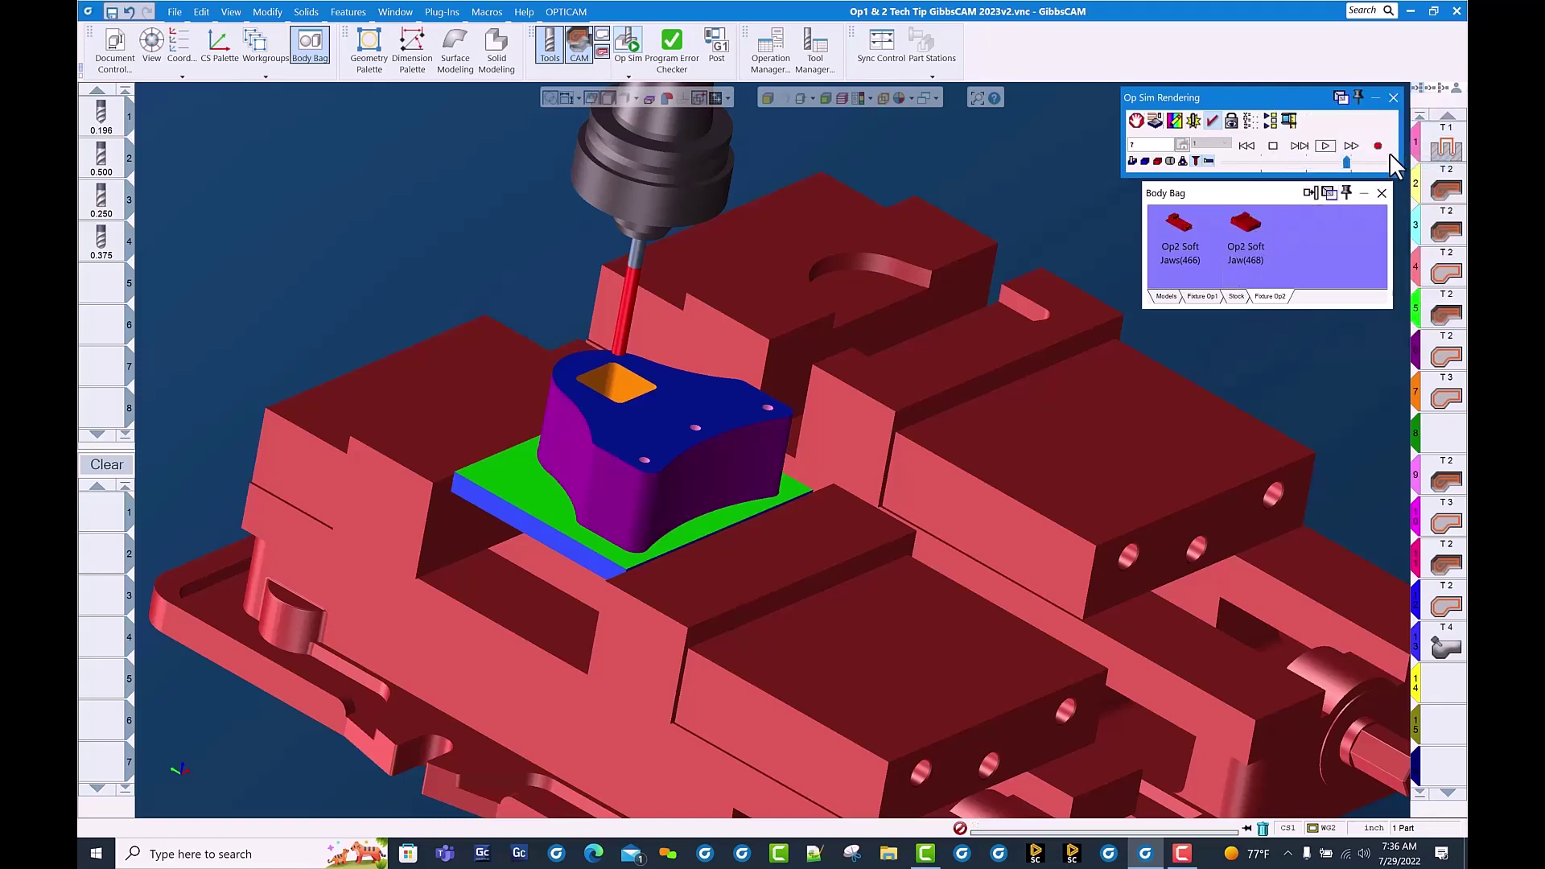
left_click(1393, 98)
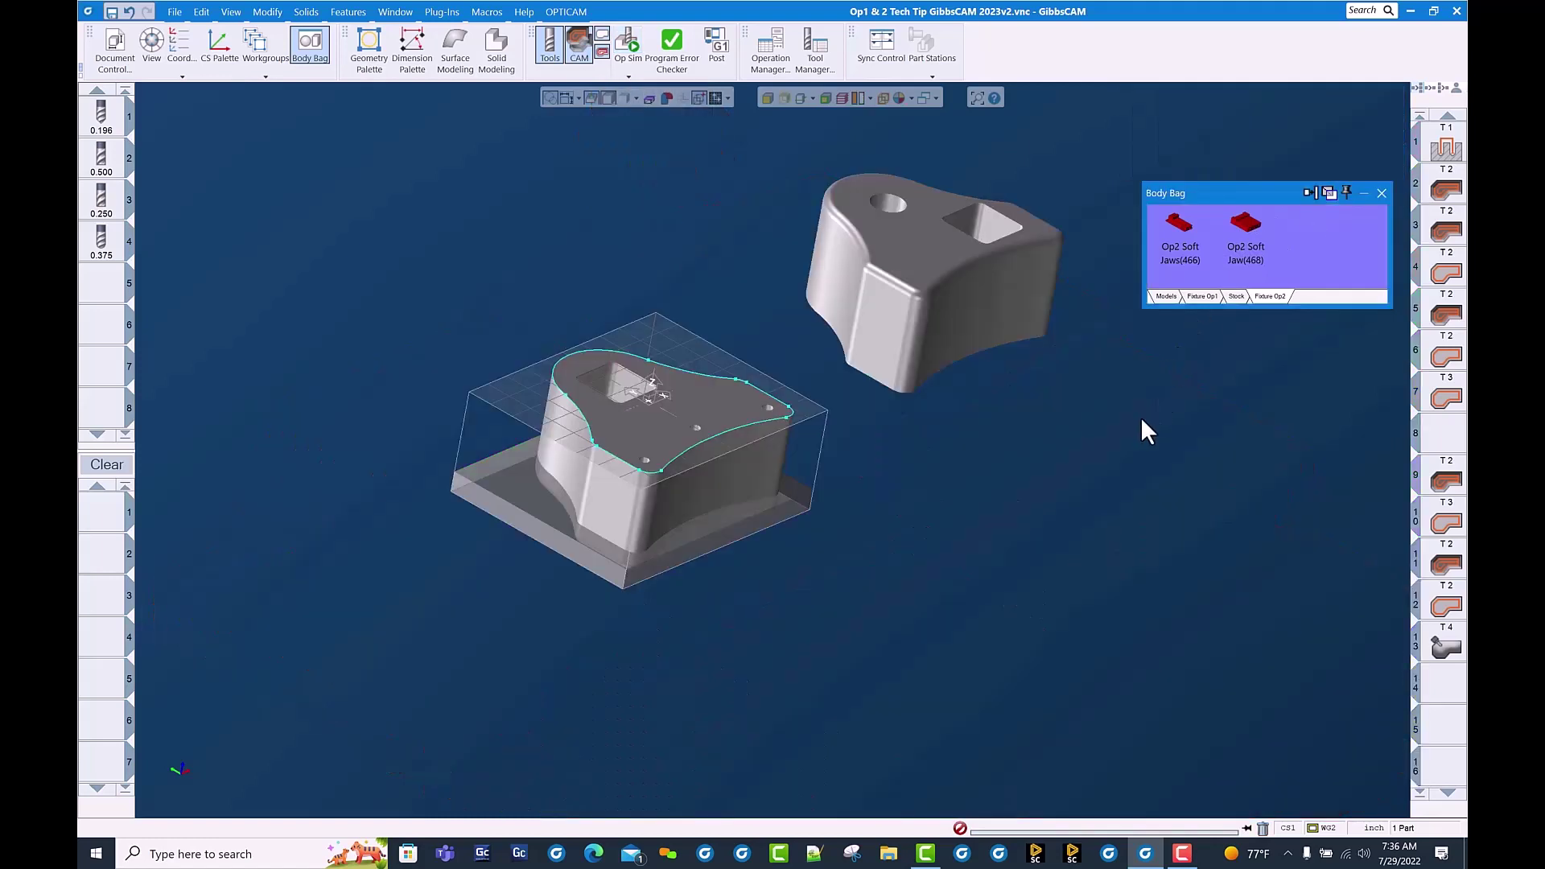
Step: Put the new facet body into the Stock page of the Body Bag
left_click(519, 499)
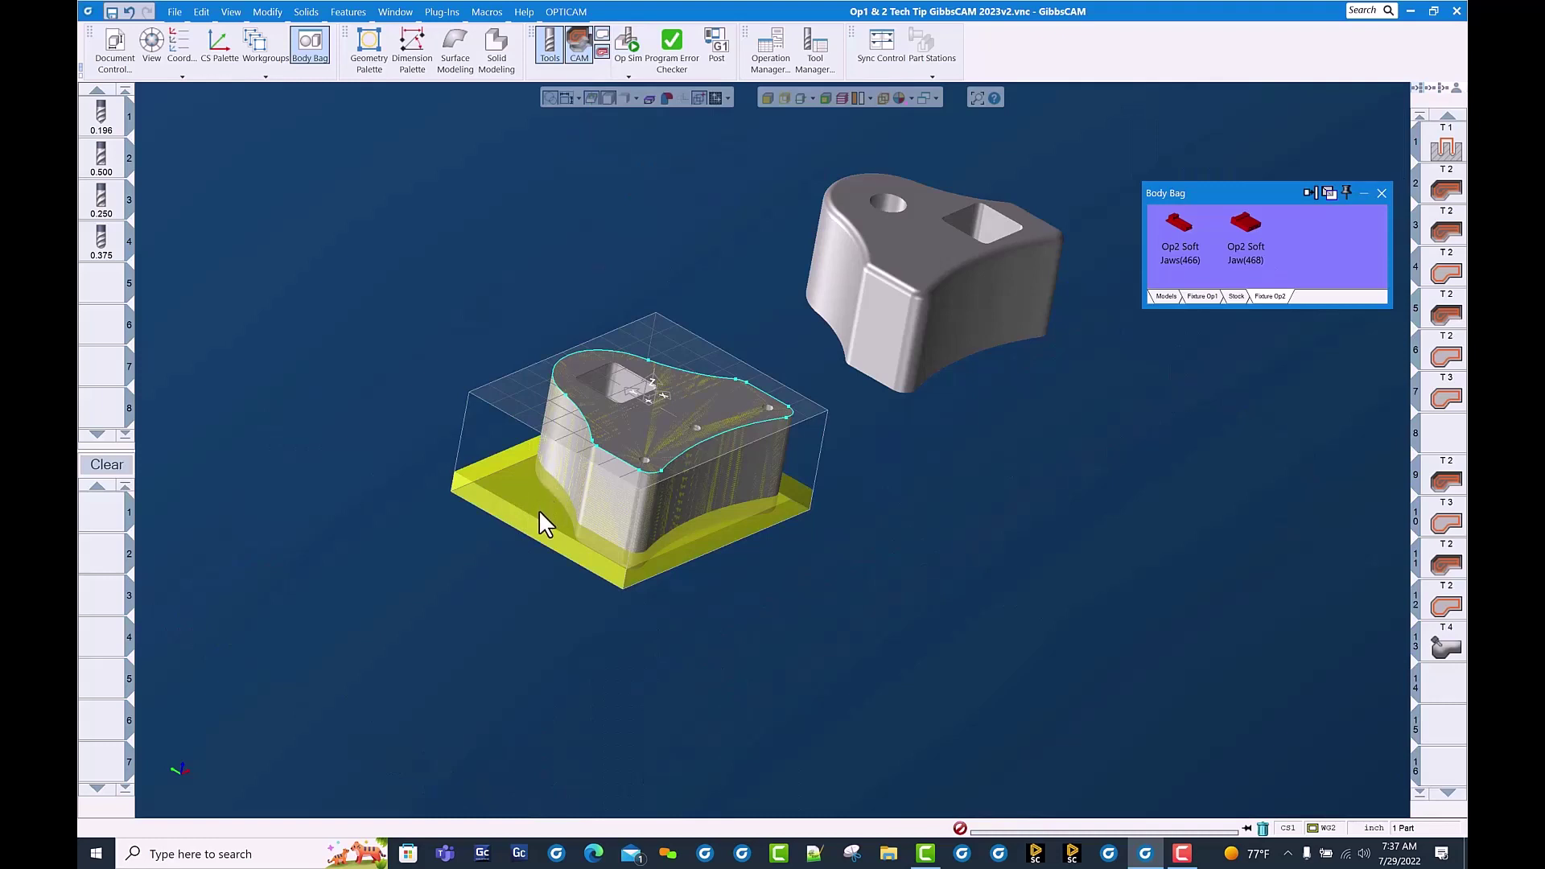
left_click(1235, 297)
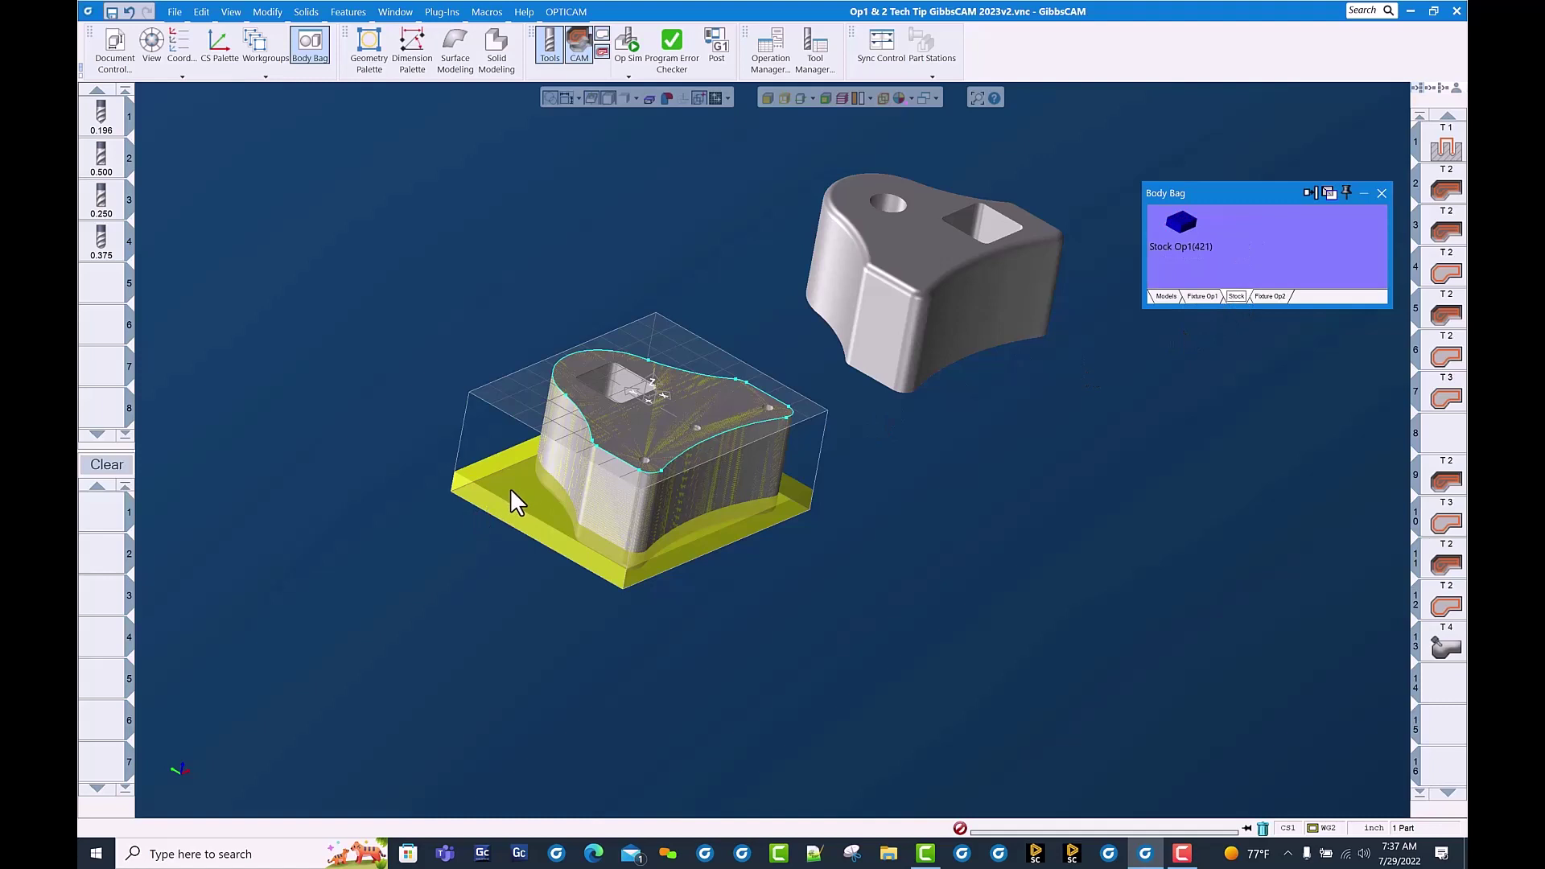
key("ctrl+b")
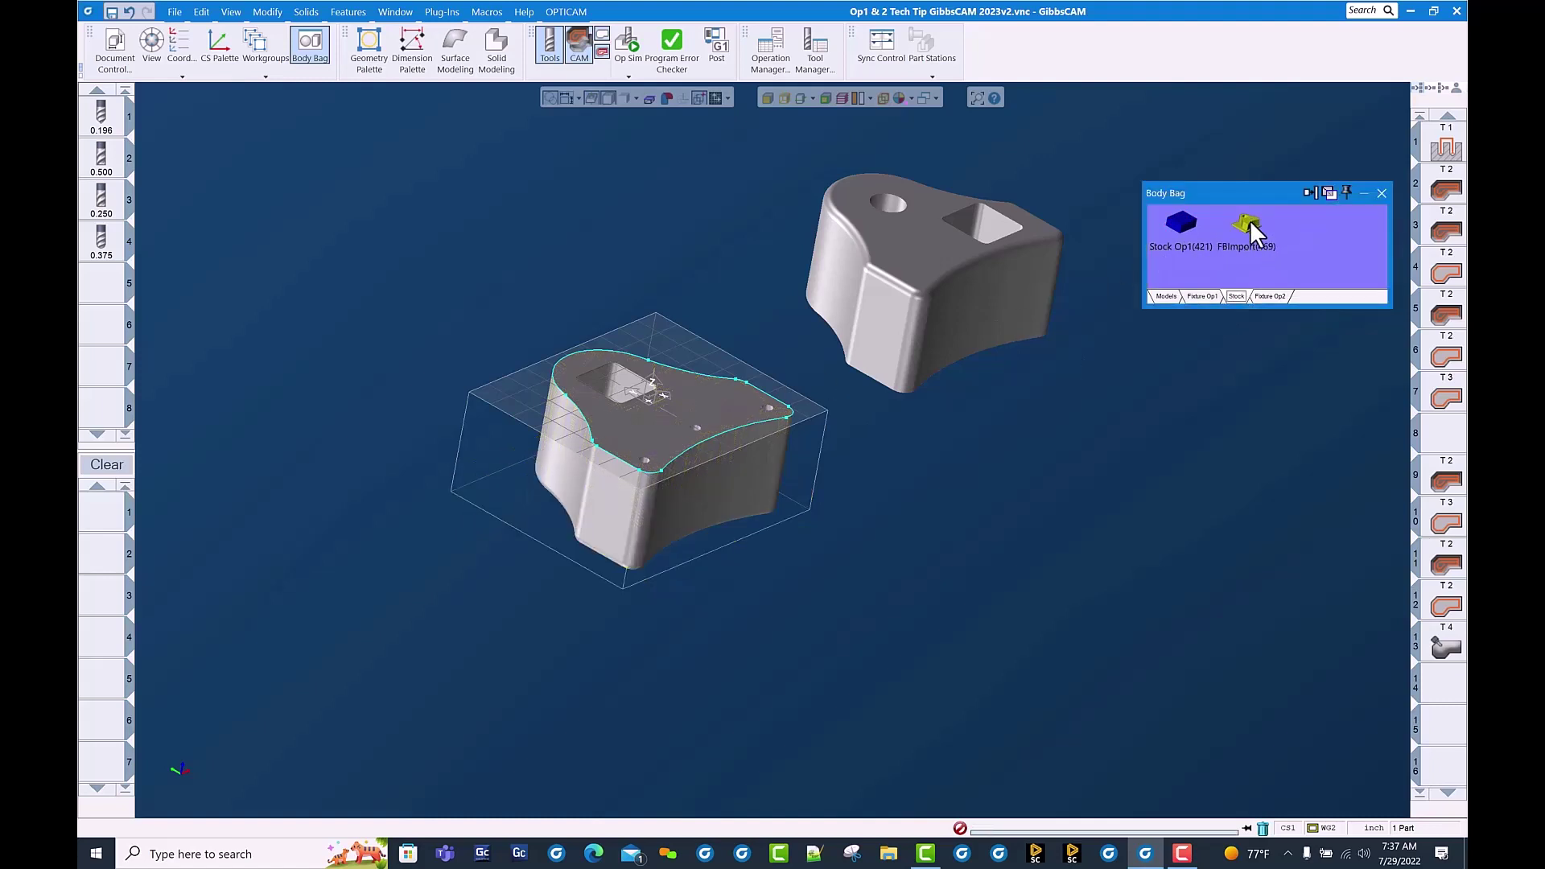
Step: Rename the bagged facet body to OP2 Stock and set its body type to Stock
right_click(1250, 223)
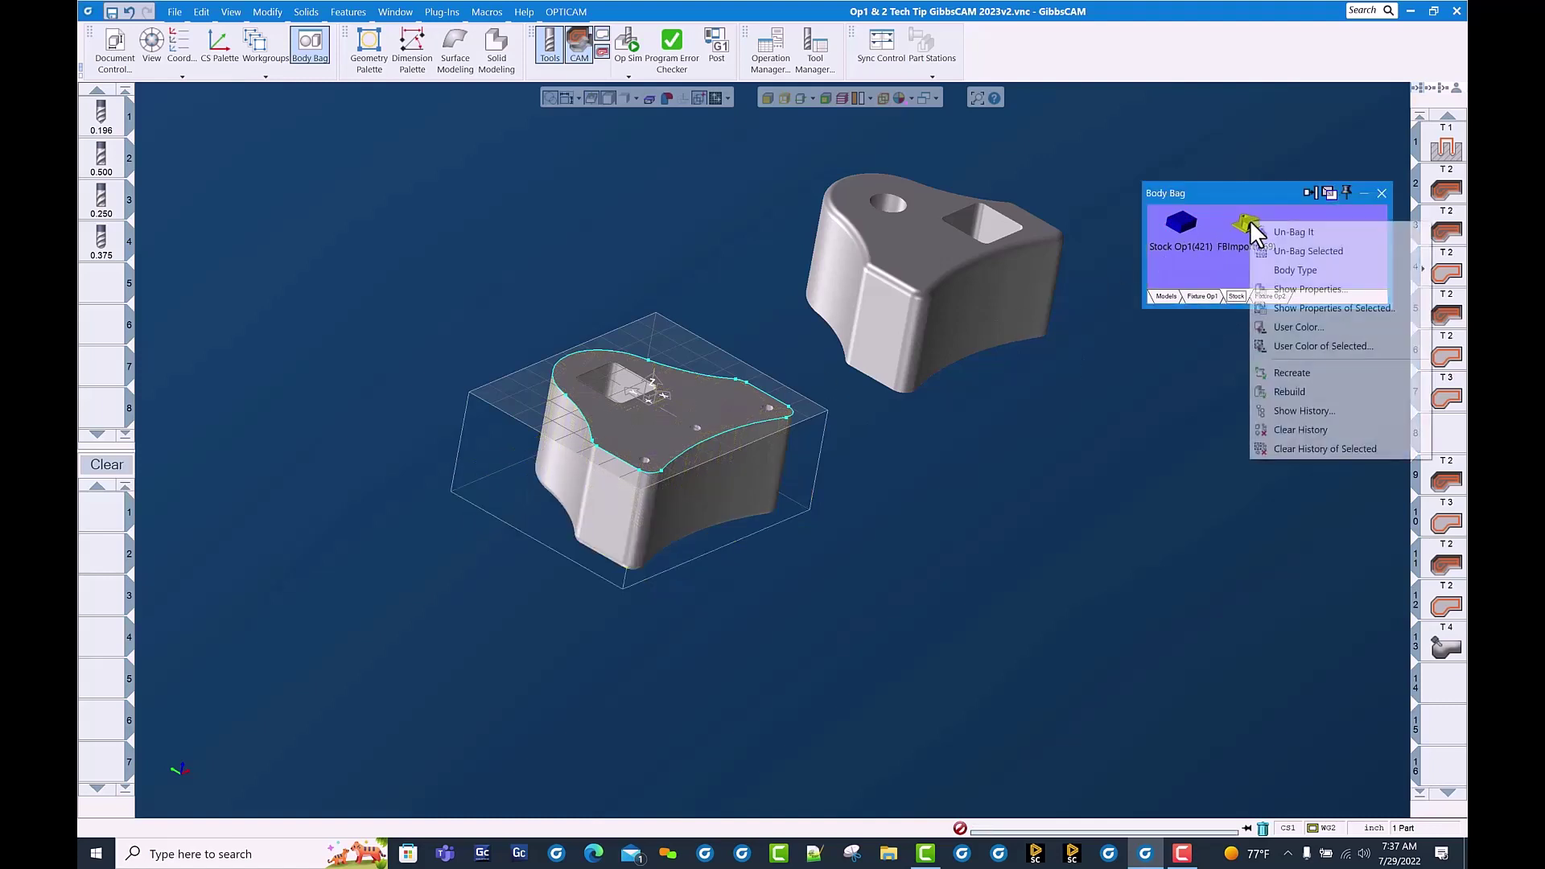
left_click(1310, 290)
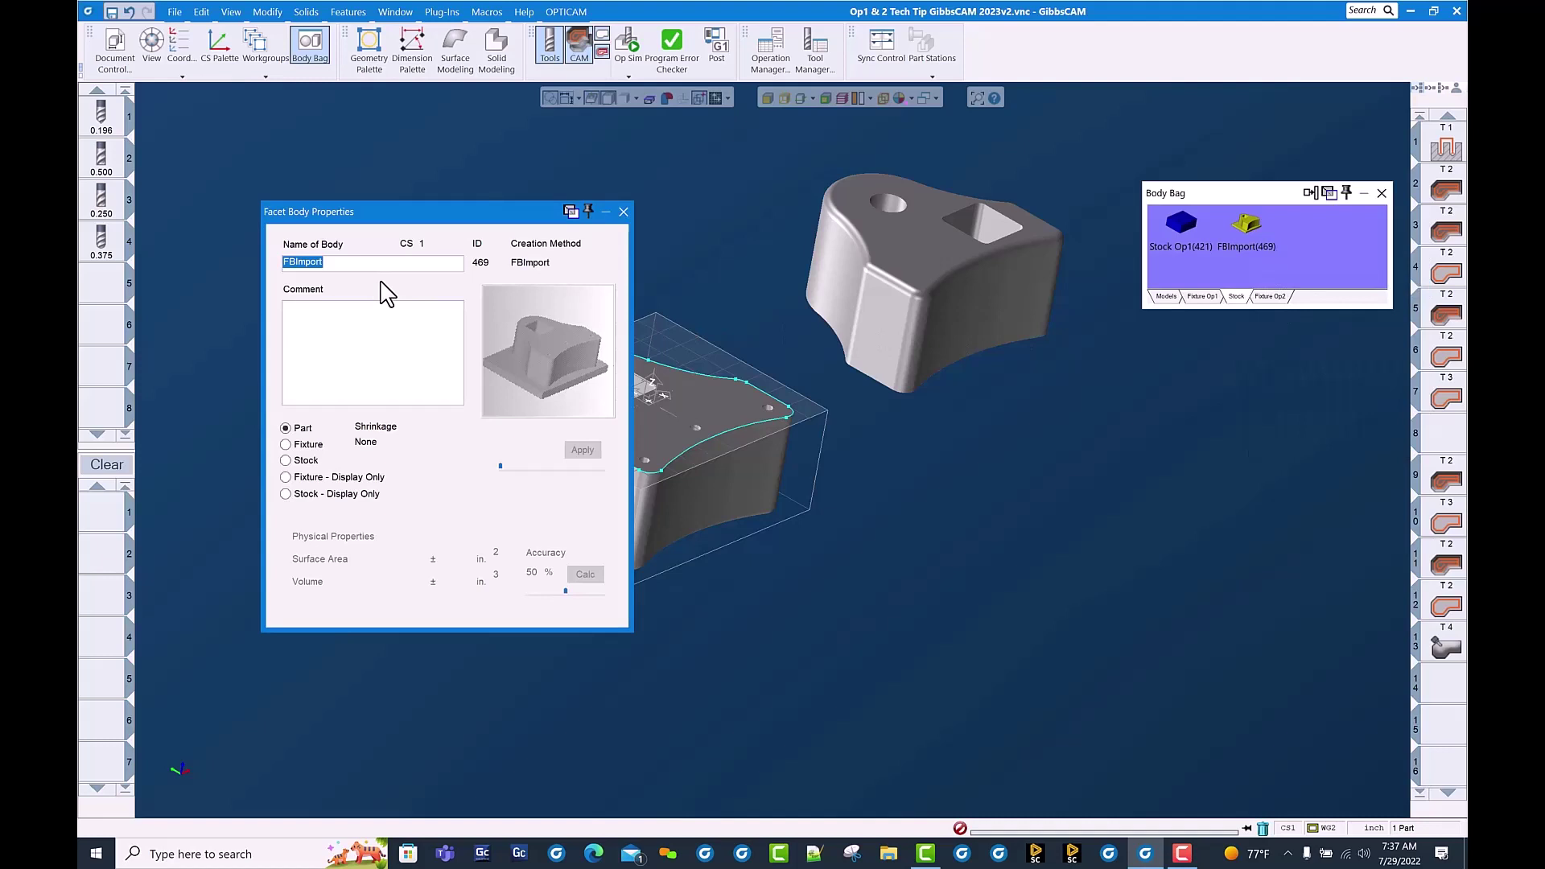
type("OP2 Stock")
left_click(308, 461)
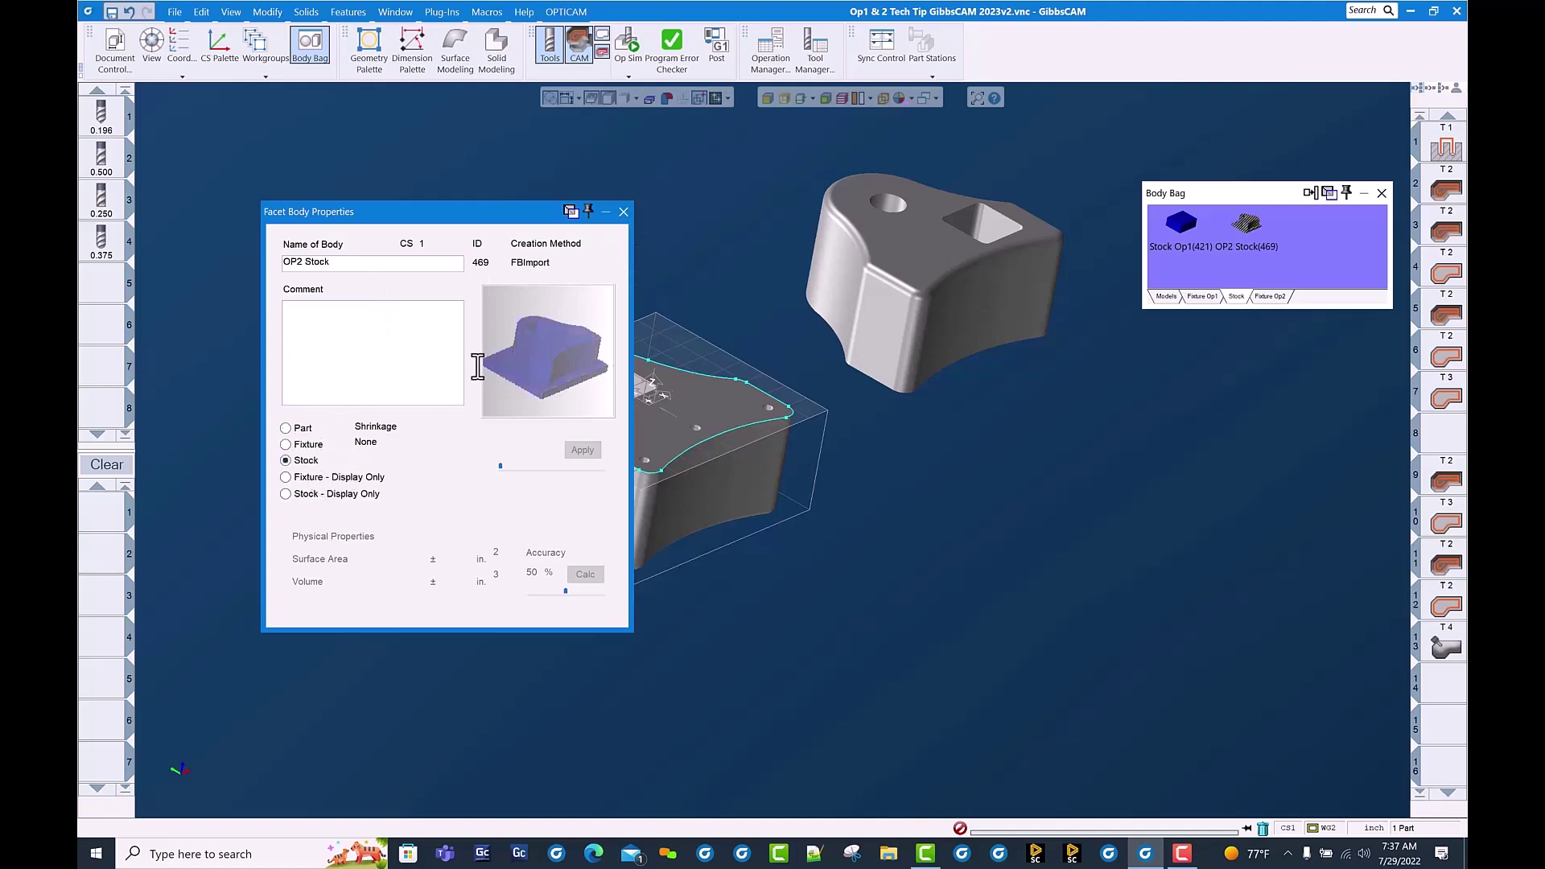
left_click(622, 211)
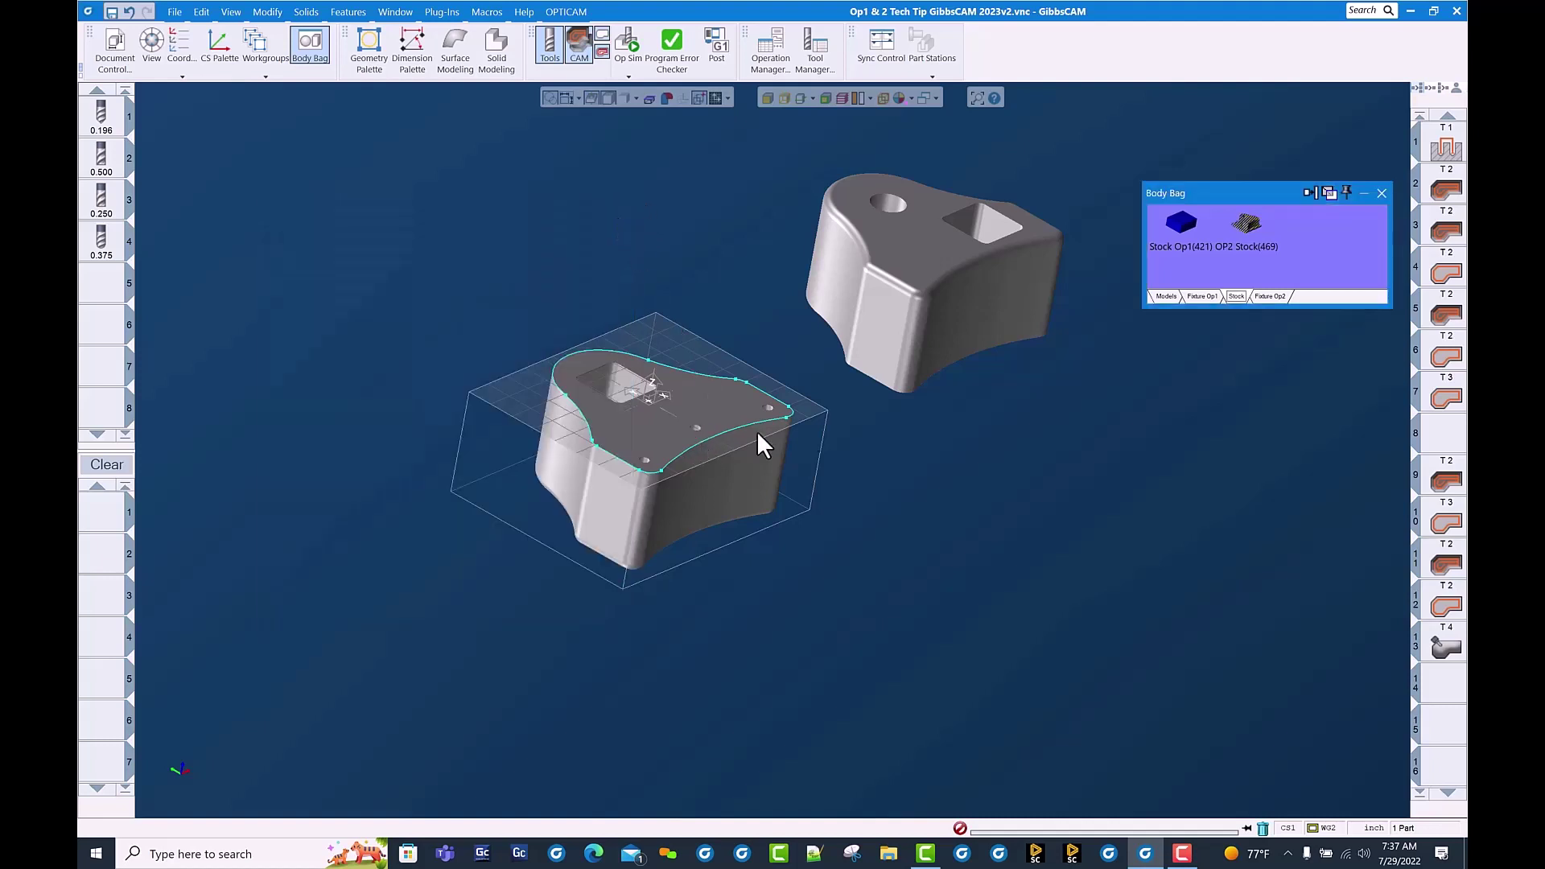
Step: Unbag OP2 Stock and rotate it 180 degrees clockwise around X 0, Z 0 in the Flip coordinate system
left_click_drag(705, 408, 934, 394)
left_click(1238, 296)
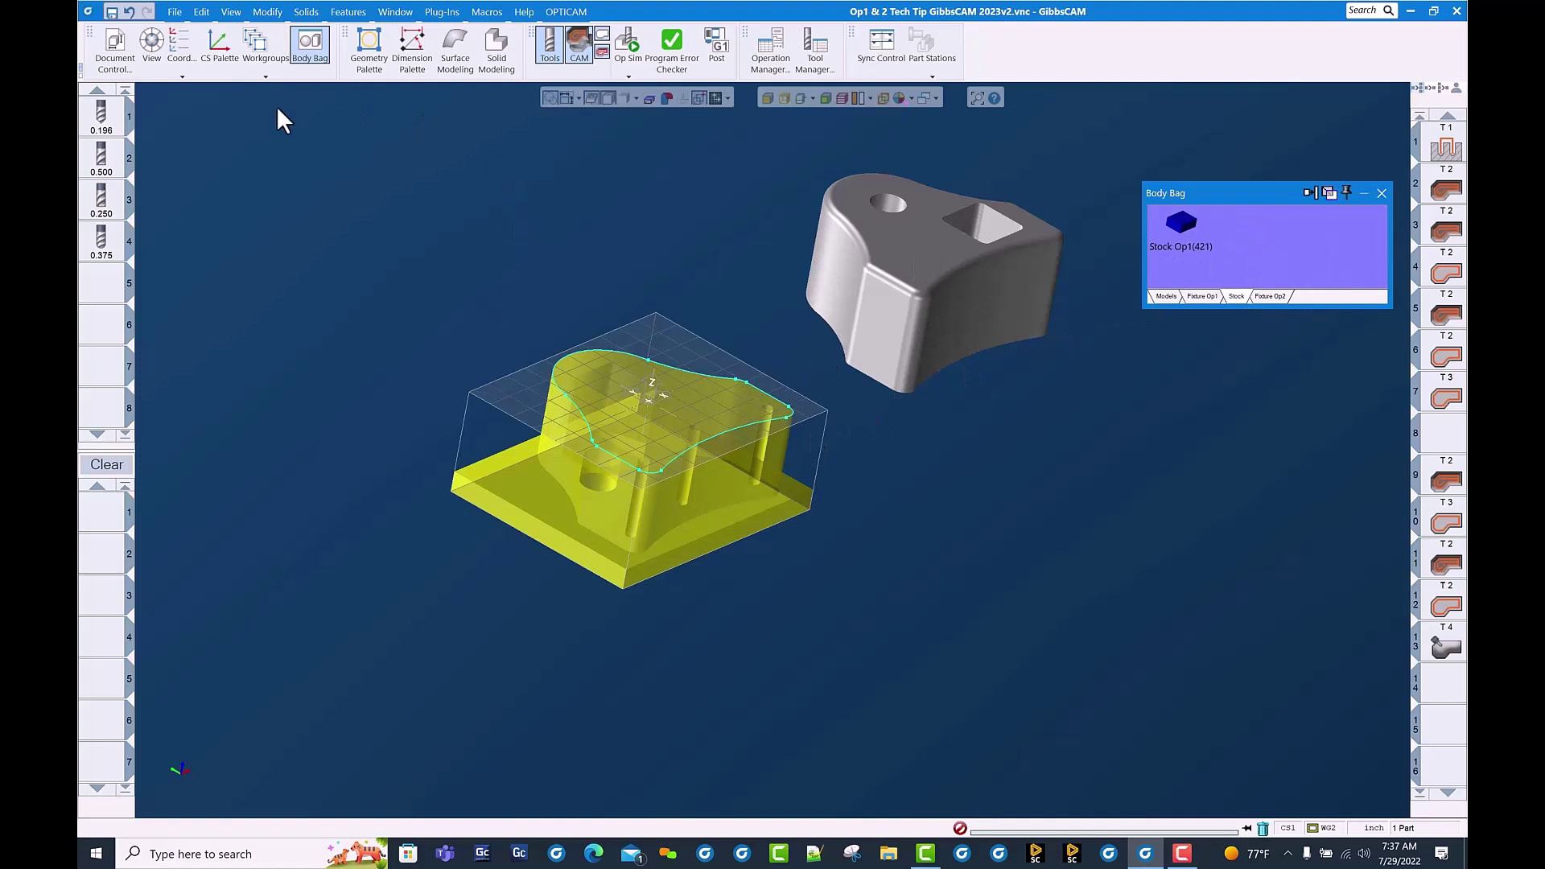
left_click(190, 77)
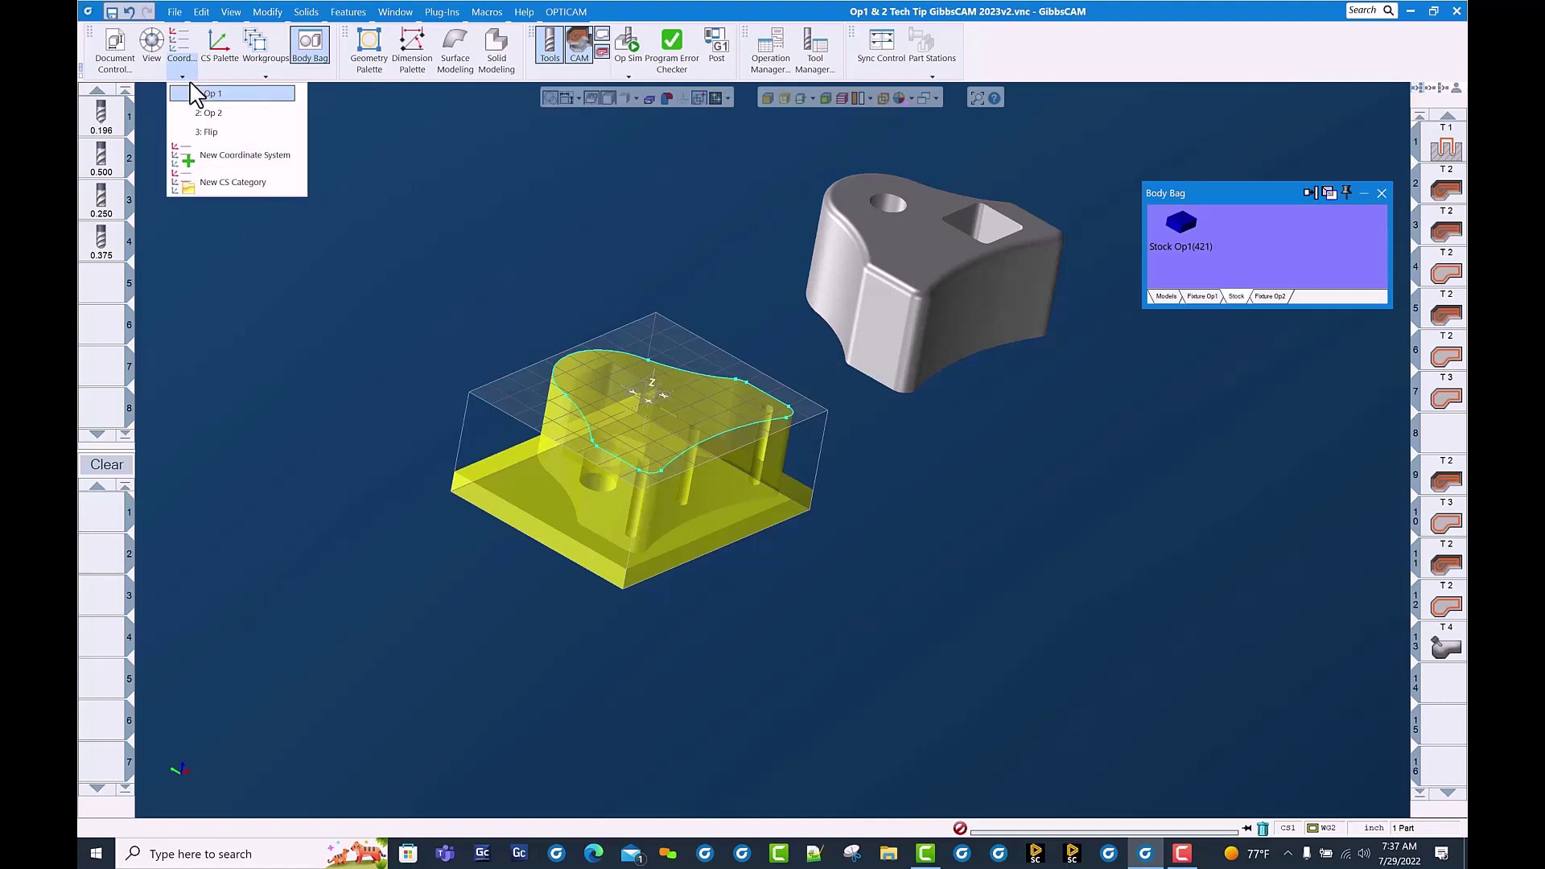
left_click(206, 131)
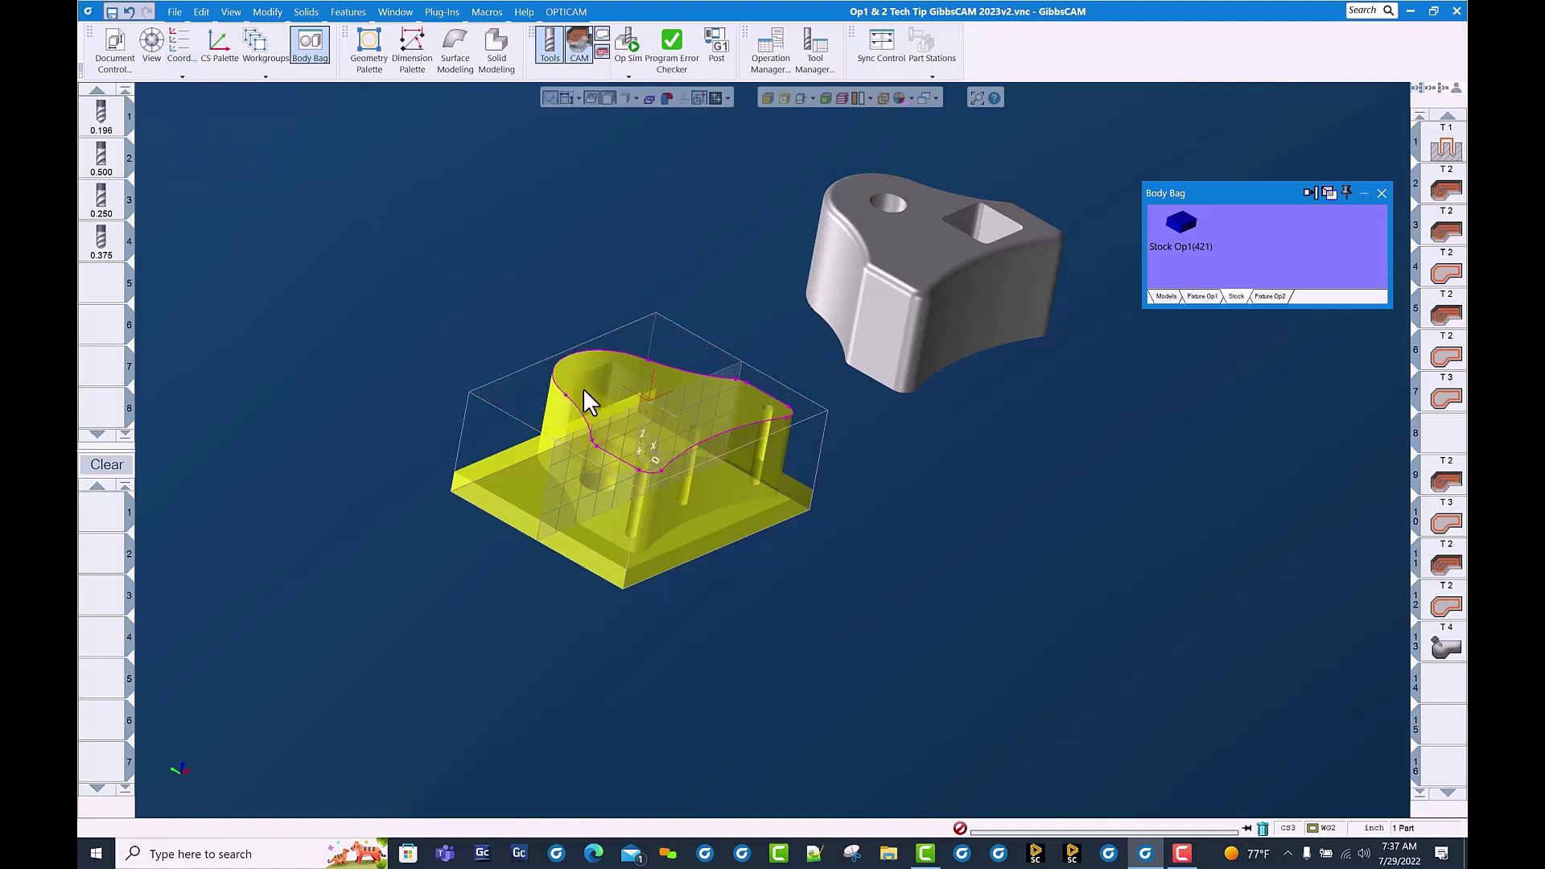
left_click(267, 13)
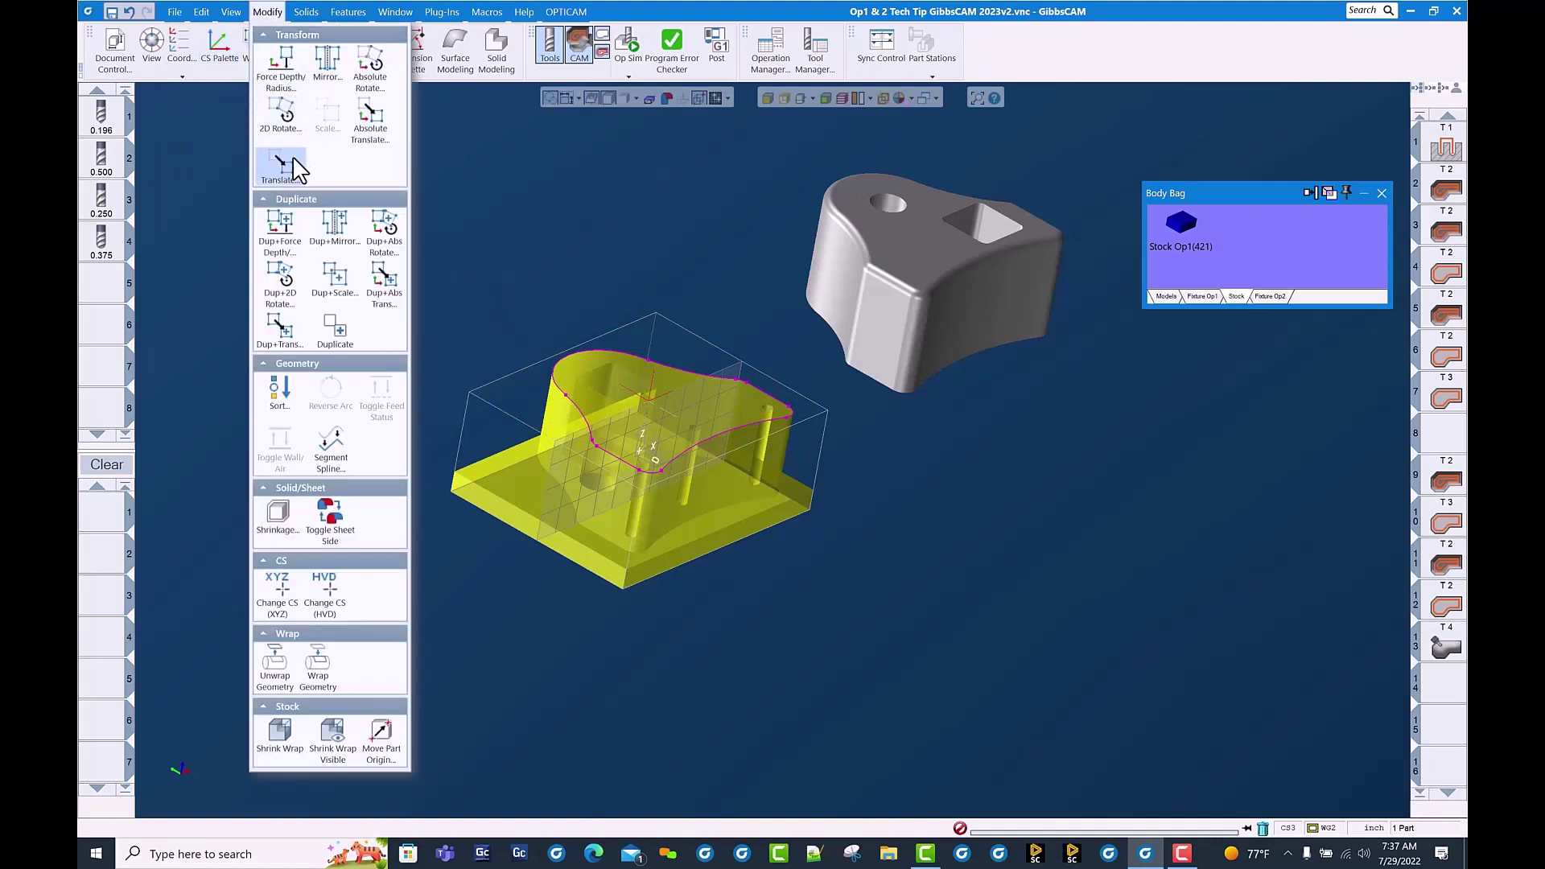
left_click(295, 130)
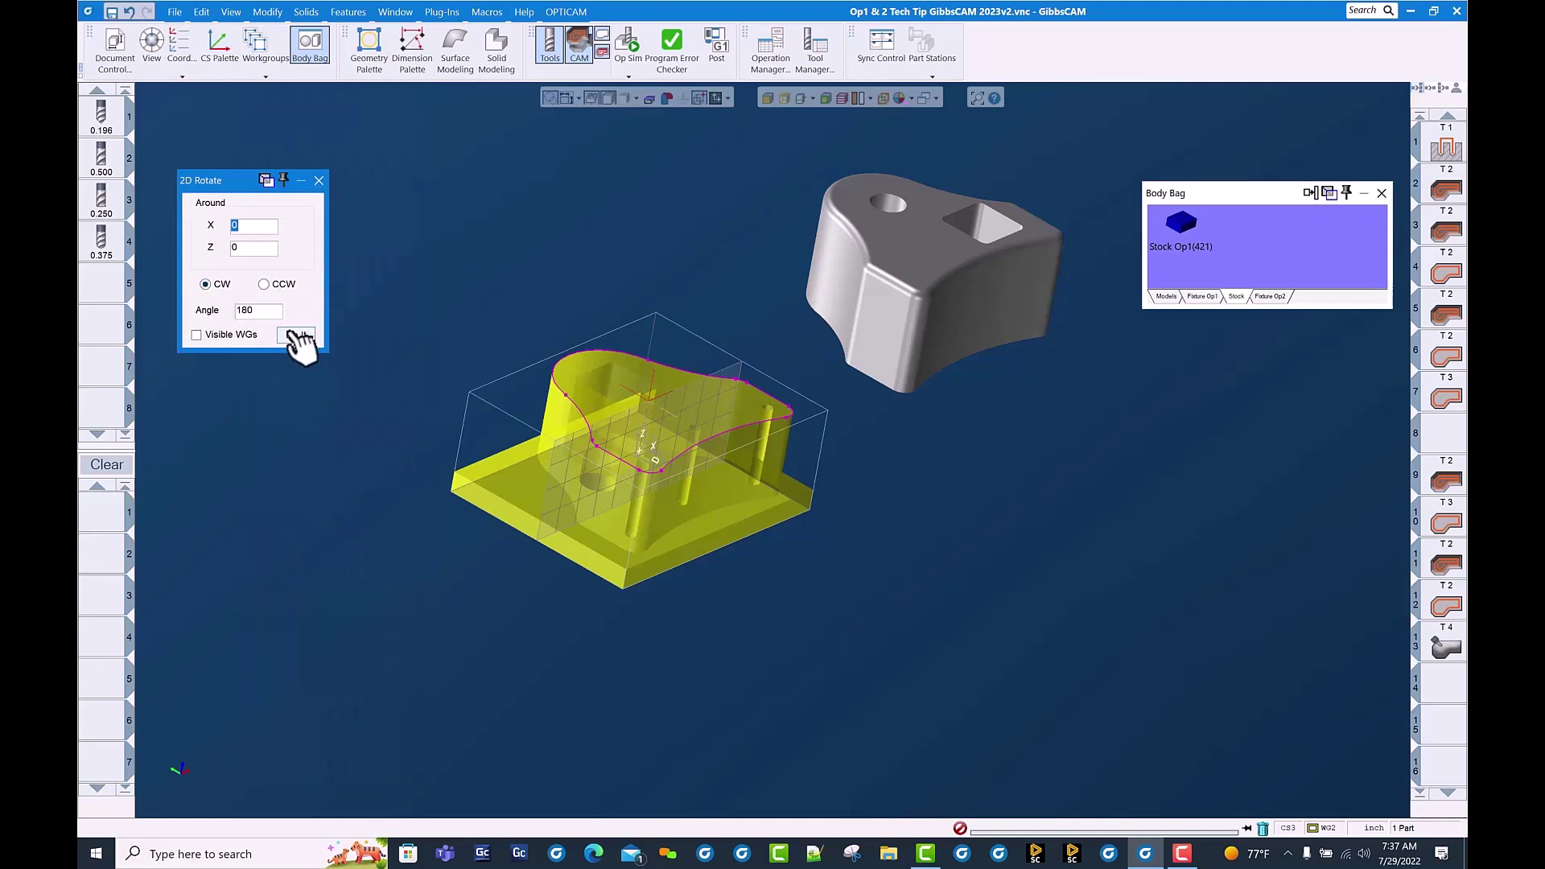
left_click(296, 334)
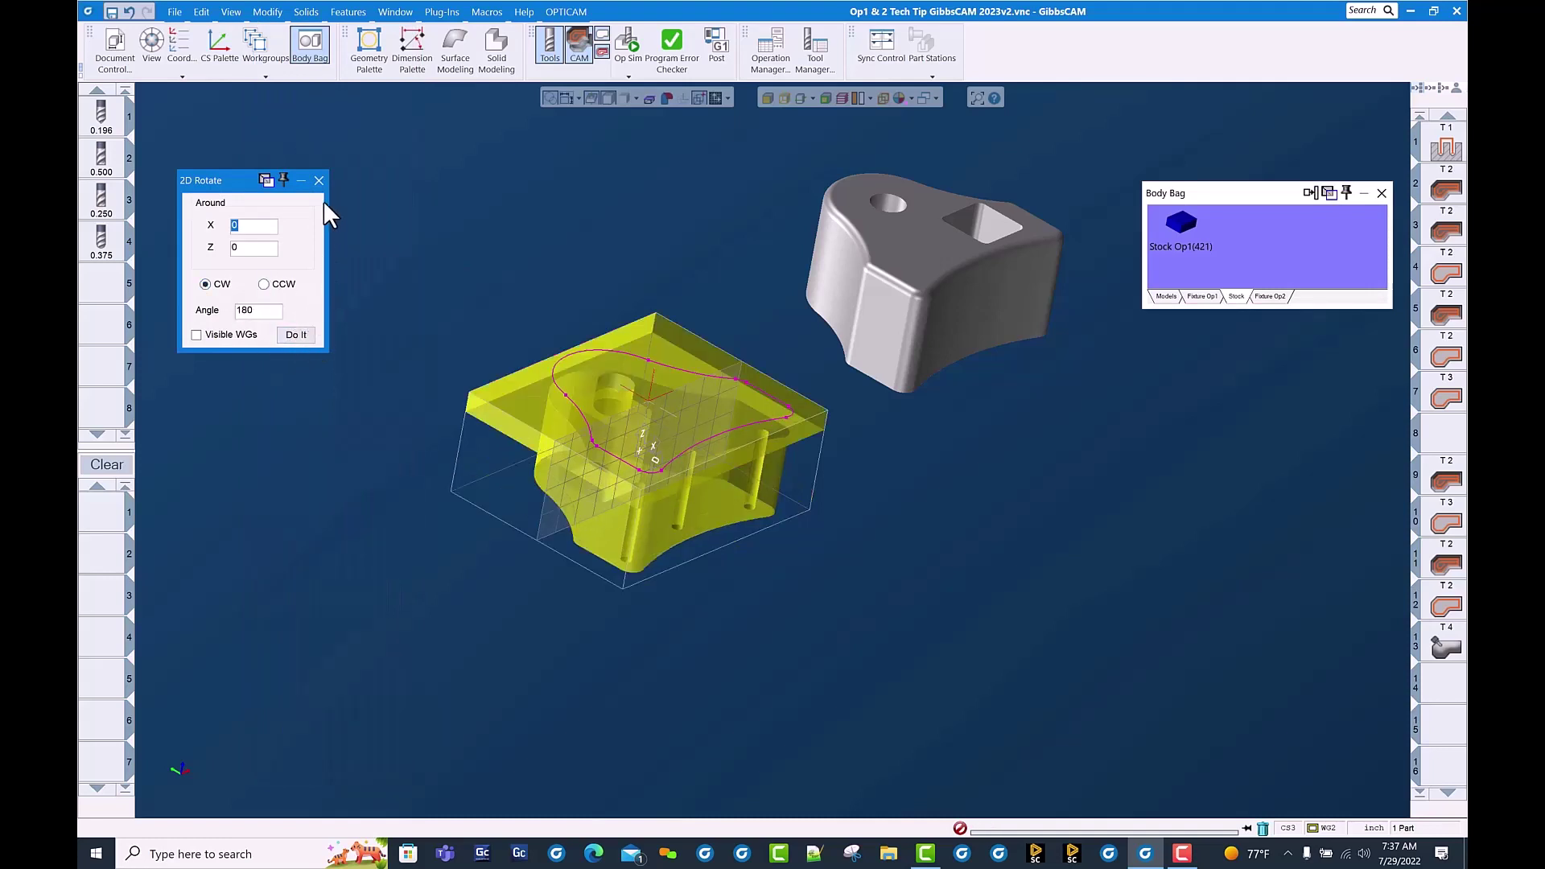
left_click(319, 180)
Step: Translate the OP2 Stock body by X 9, Y 1.5, Z 0 in the Op 1 coordinate system, onto the Op 2 part
left_click(185, 73)
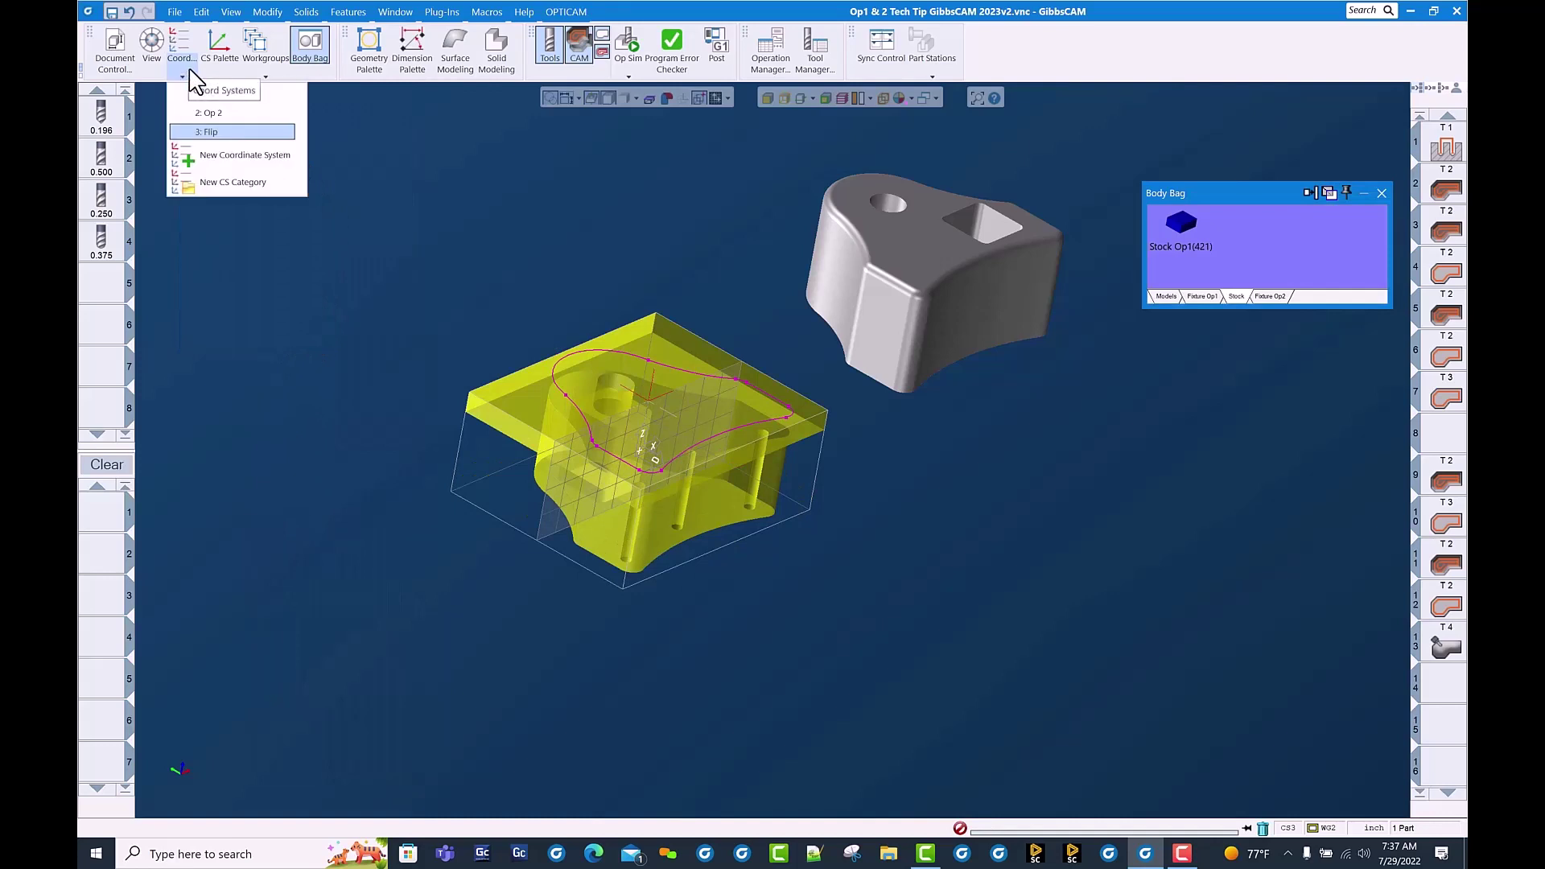
left_click(220, 94)
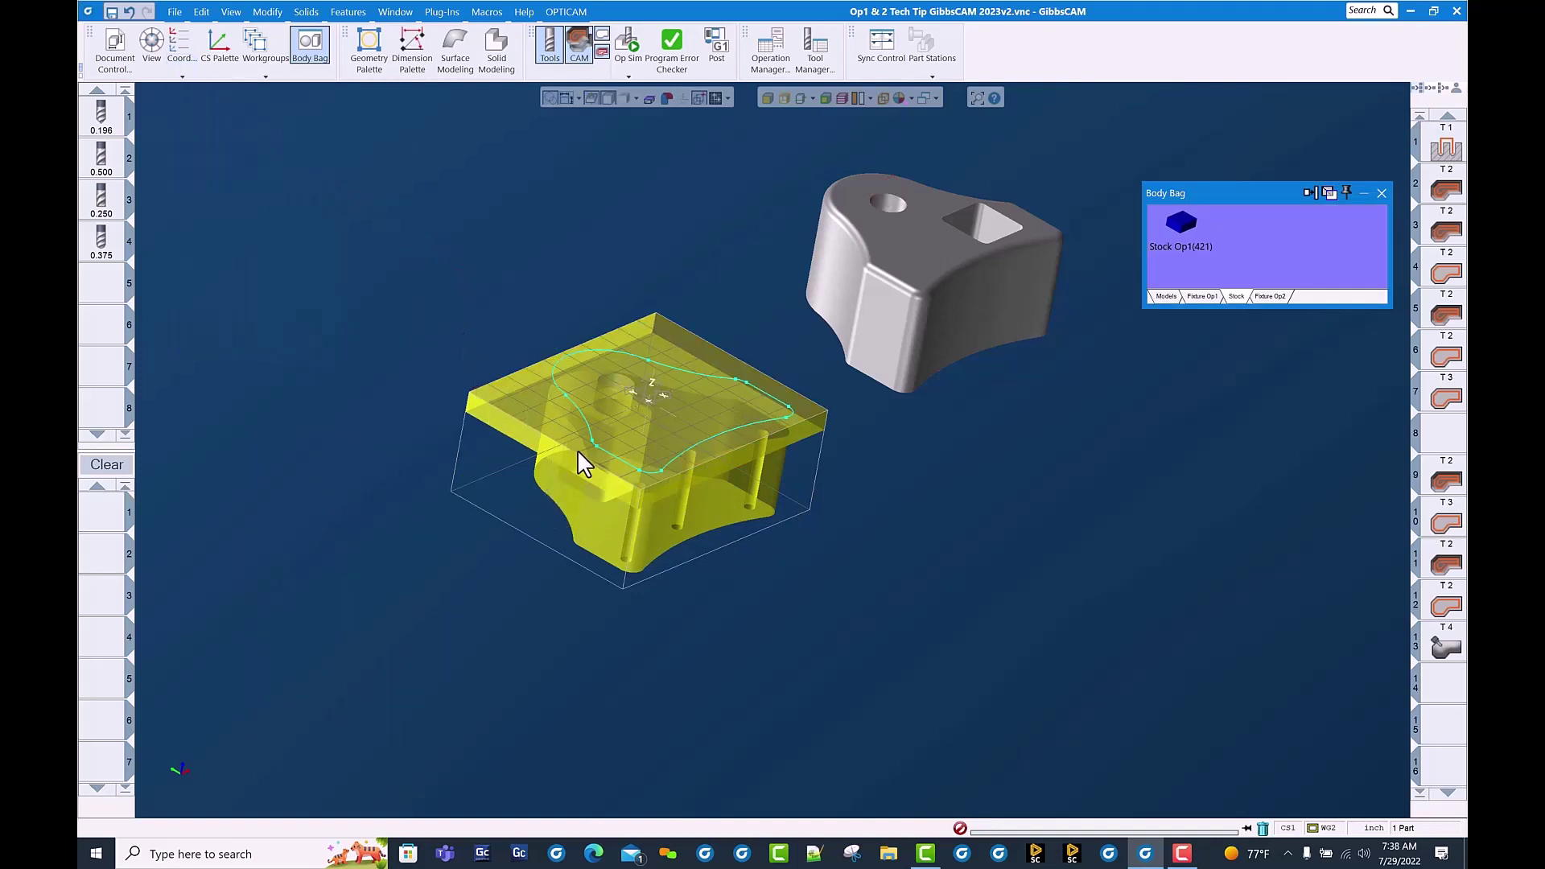
left_click(532, 428)
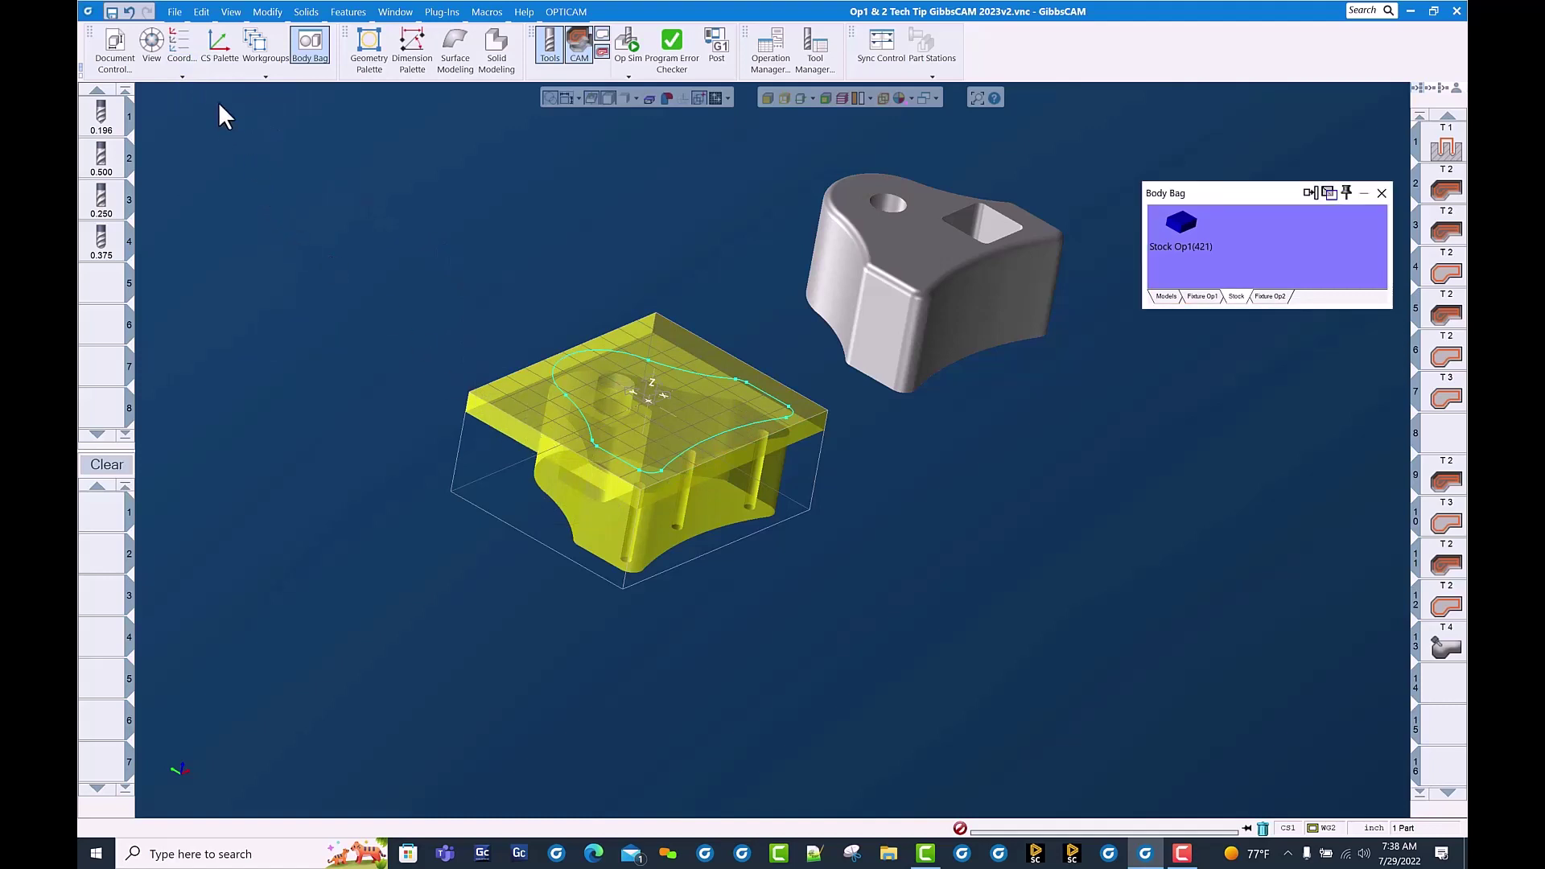
left_click(268, 12)
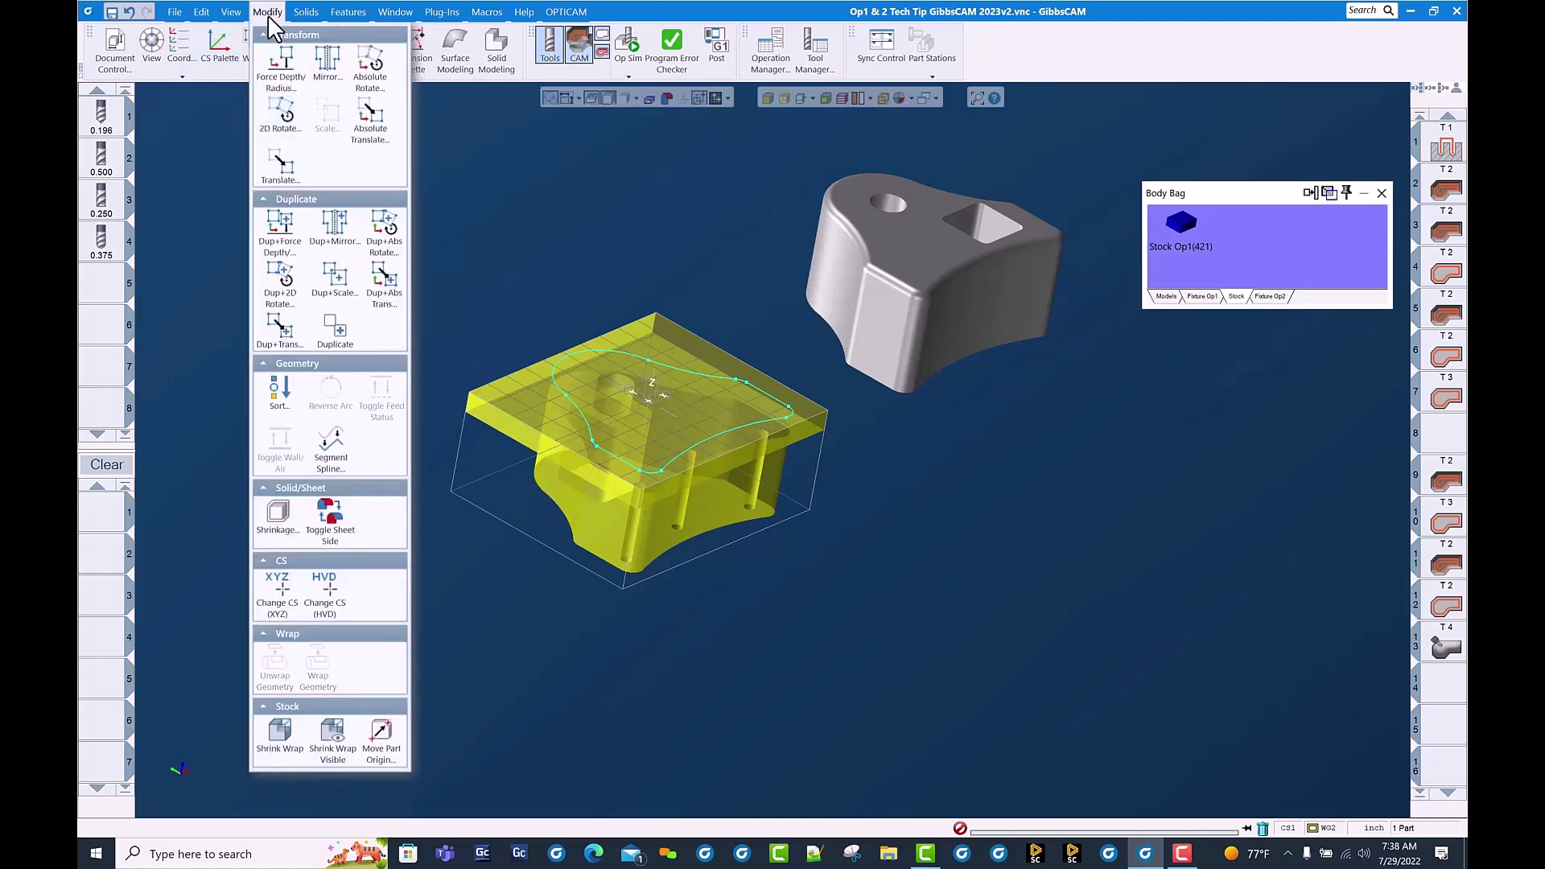
left_click(280, 168)
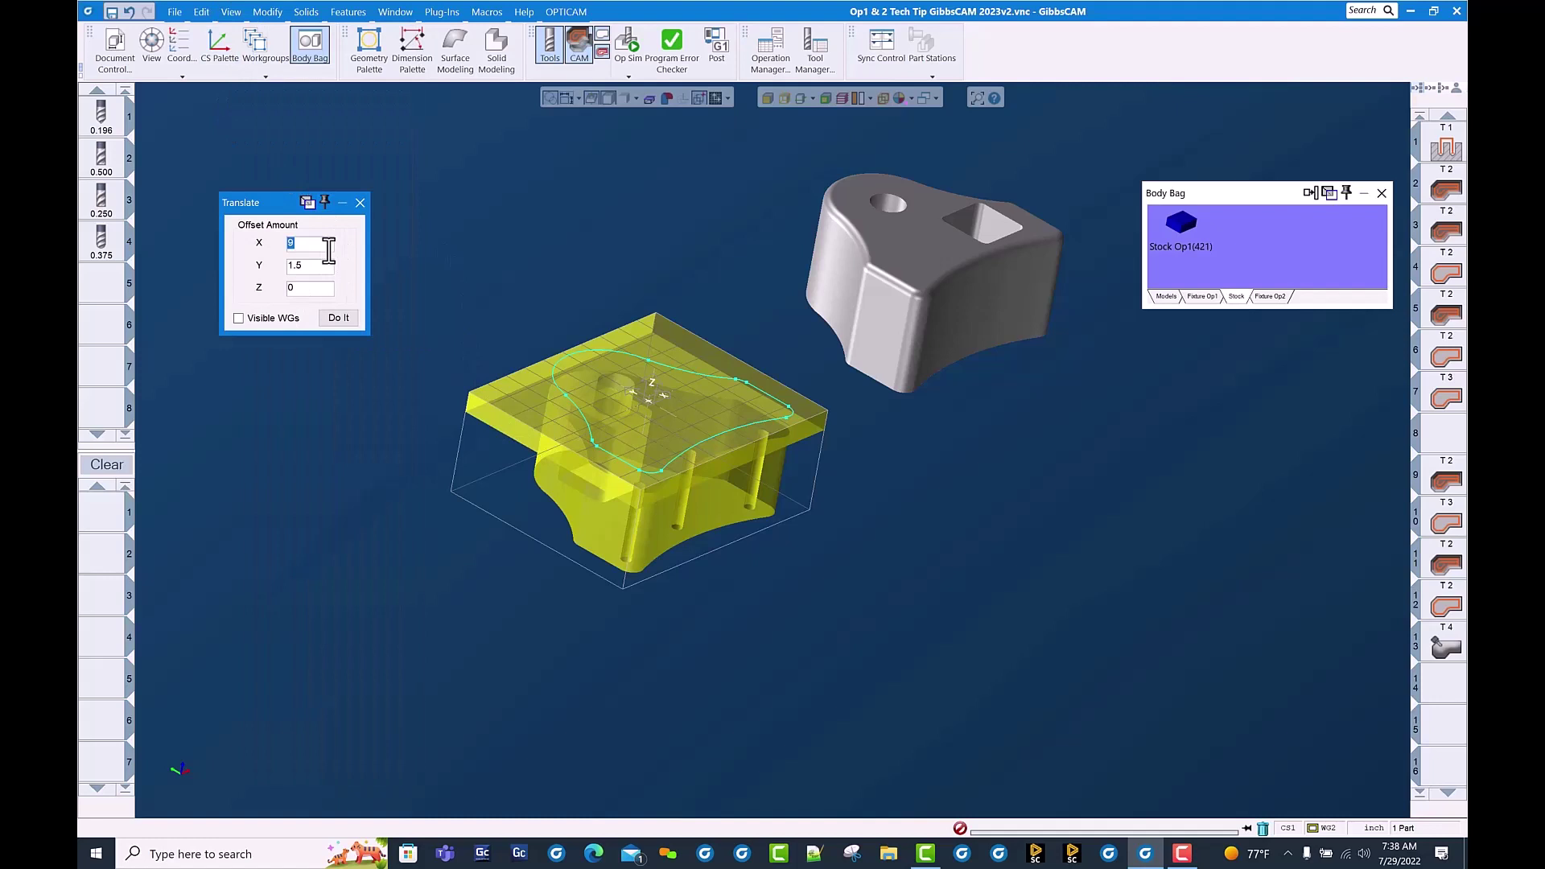
left_click(338, 318)
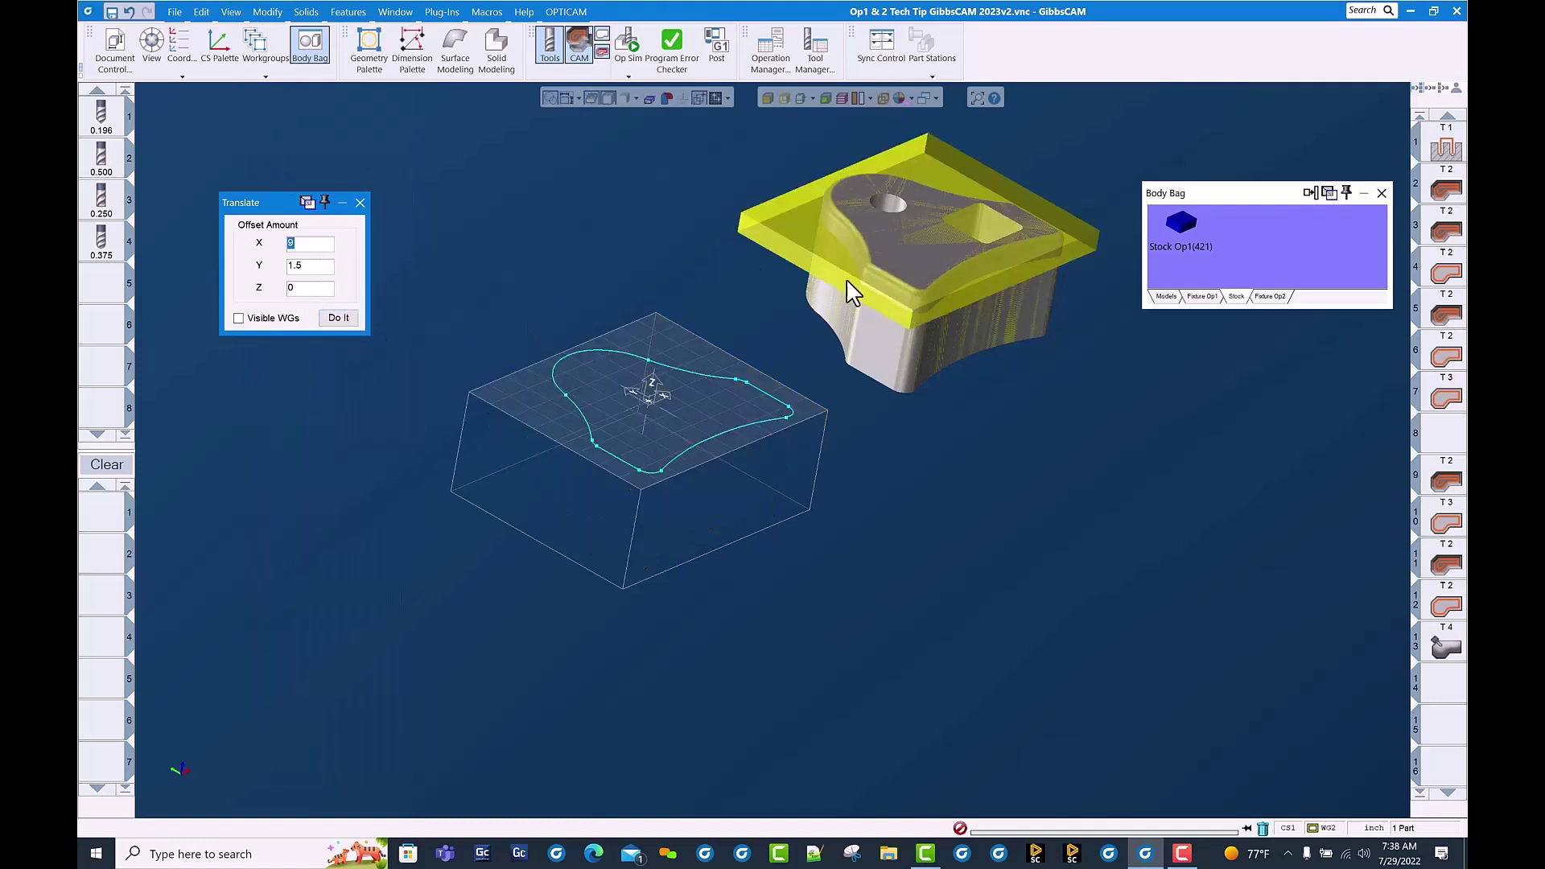
Step: Finish the translation and put the positioned OP2 Stock body back into the Stock page of the Body Bag
left_click(360, 202)
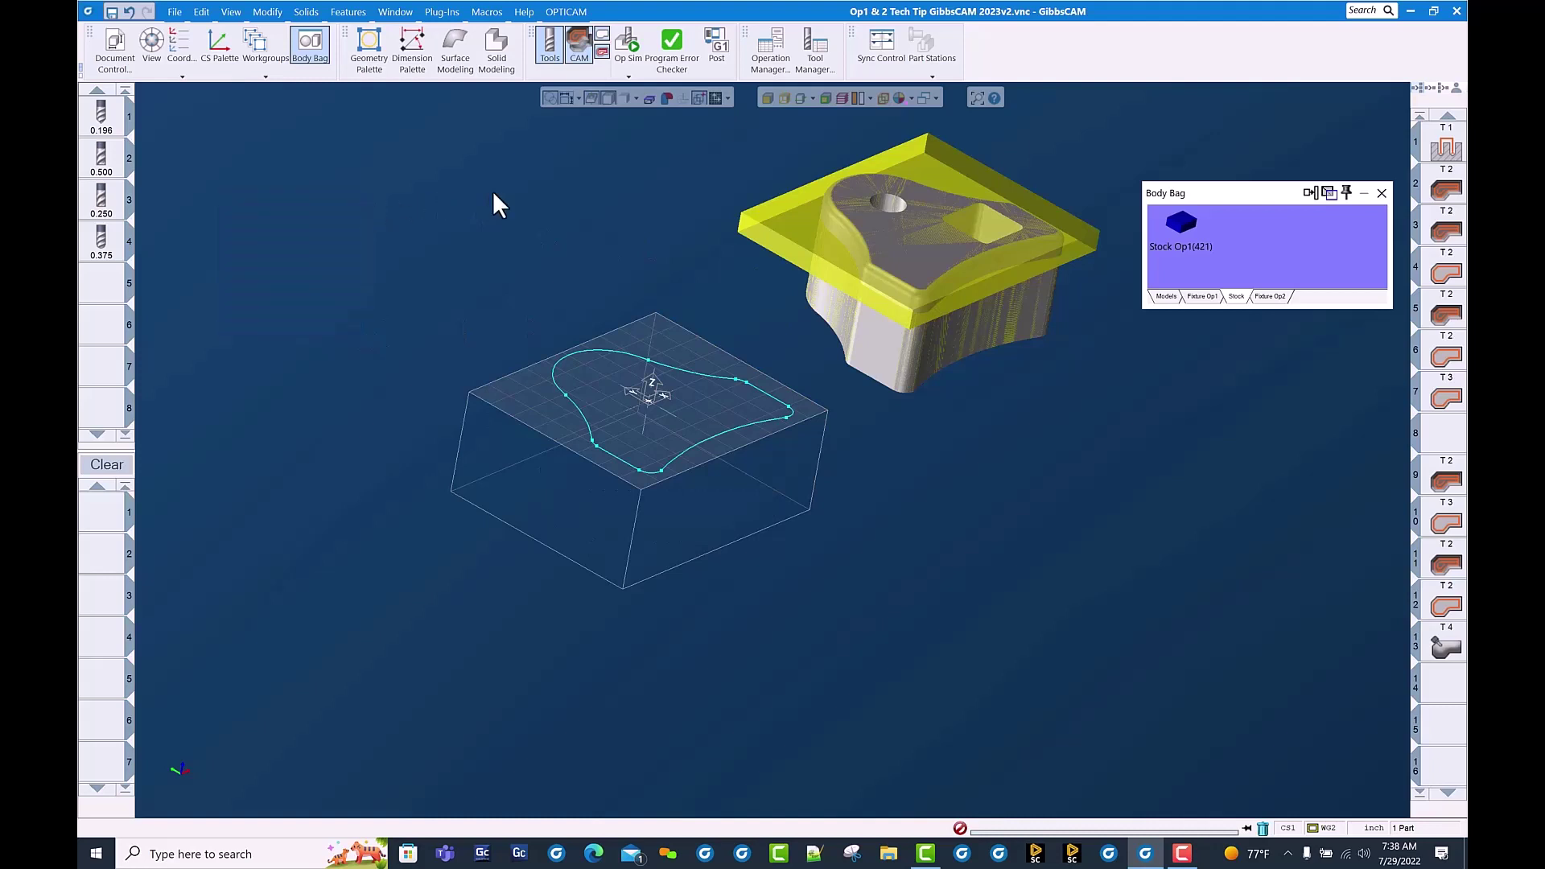
middle_click_drag(919, 305, 907, 359)
left_click(836, 281)
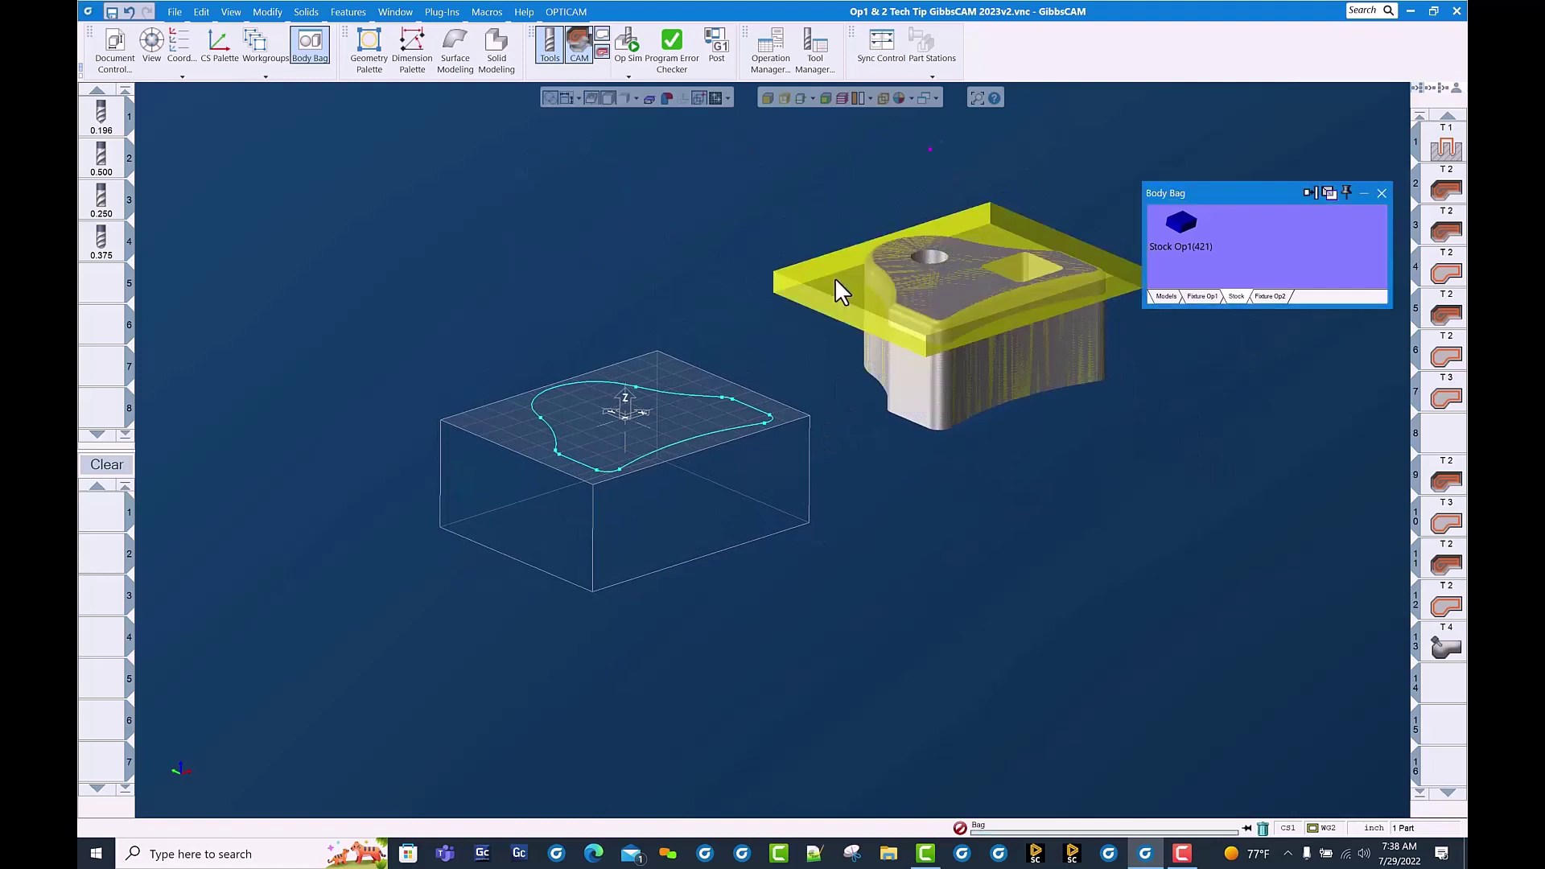
key("ctrl+b")
middle_click_drag(900, 394, 1000, 532)
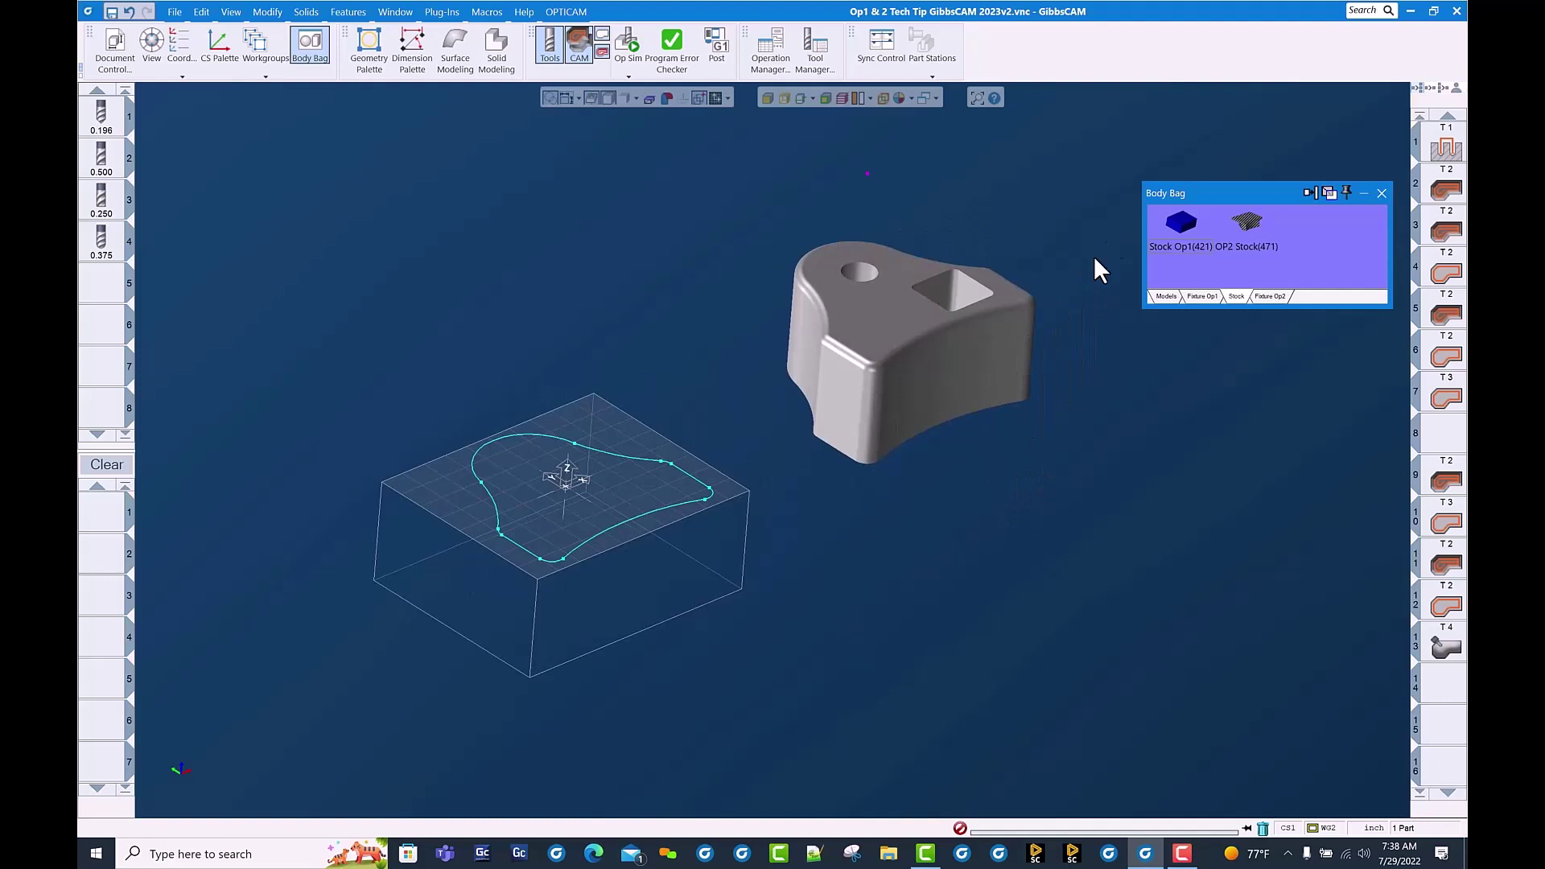
Step: Start Op Sim and bring both vises with their stock bodies into view
left_click(629, 74)
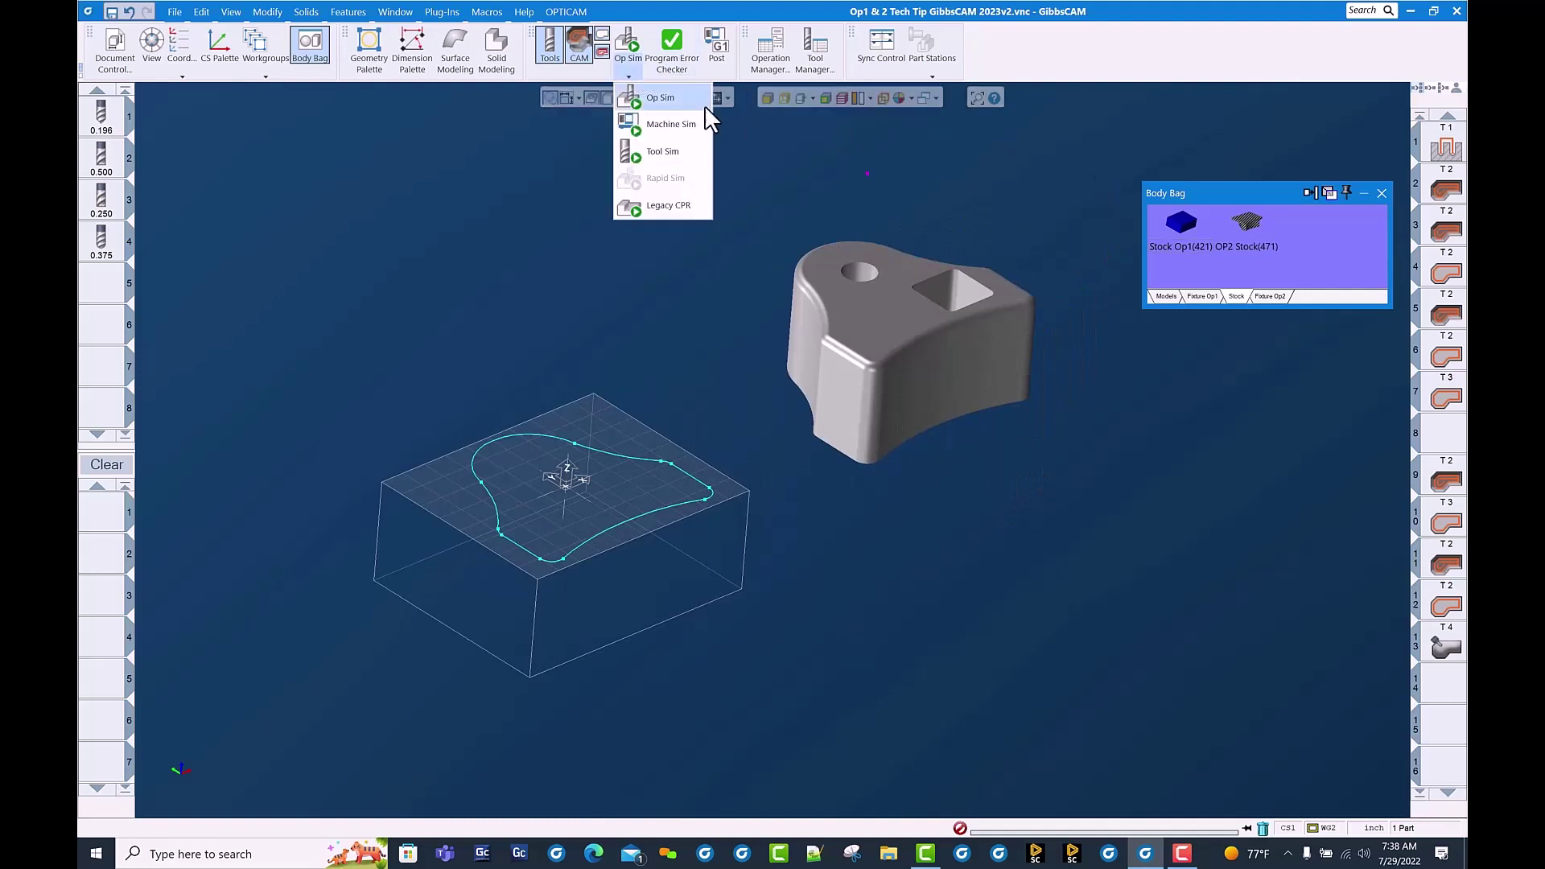
left_click(682, 106)
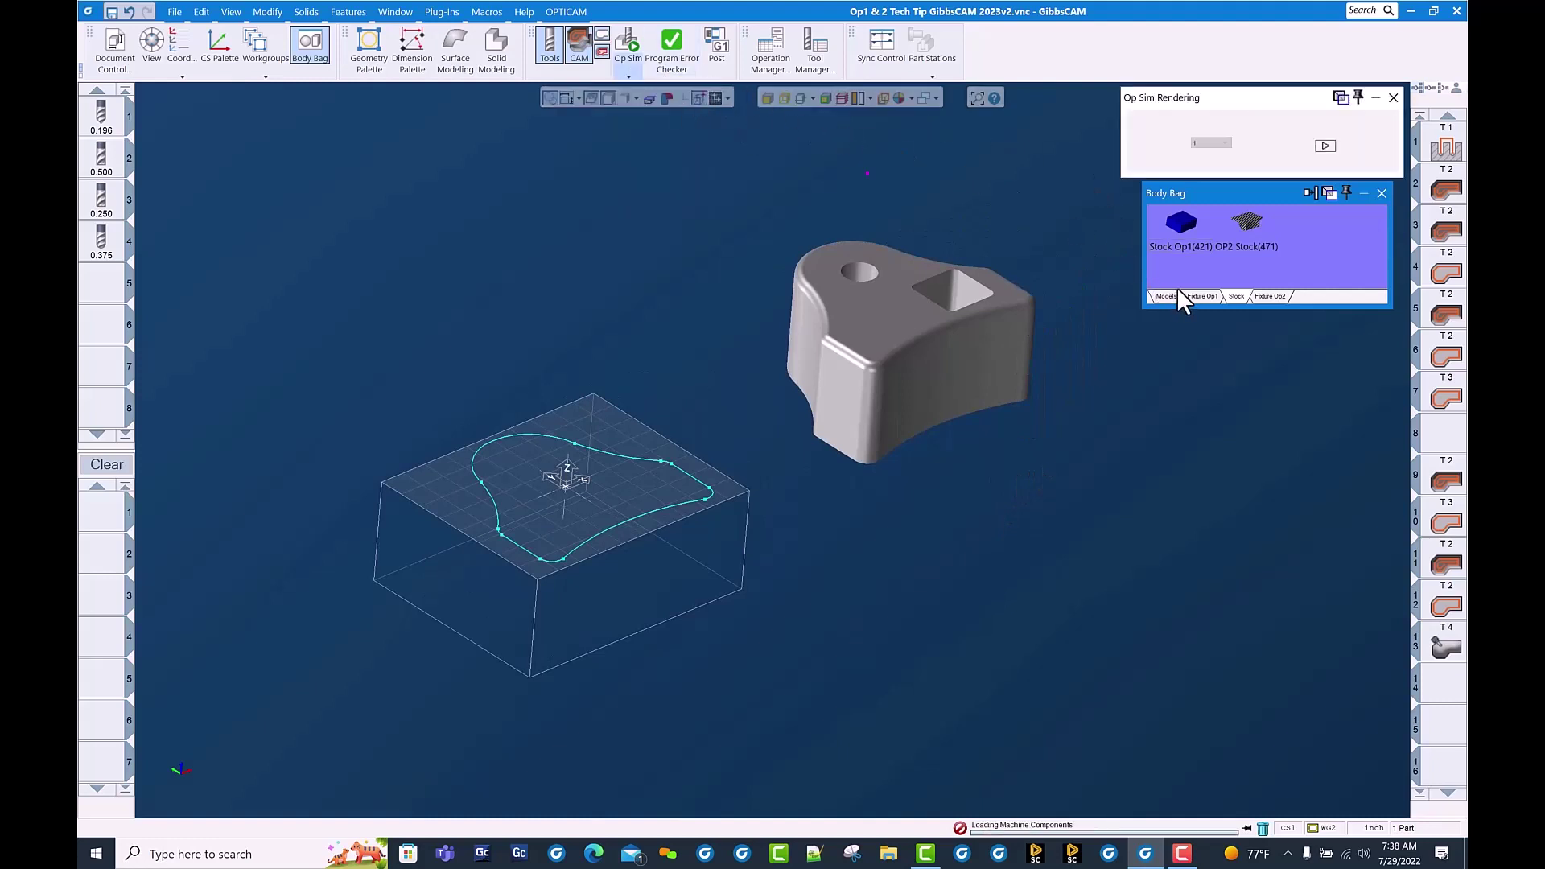
middle_click_drag(914, 413, 988, 479)
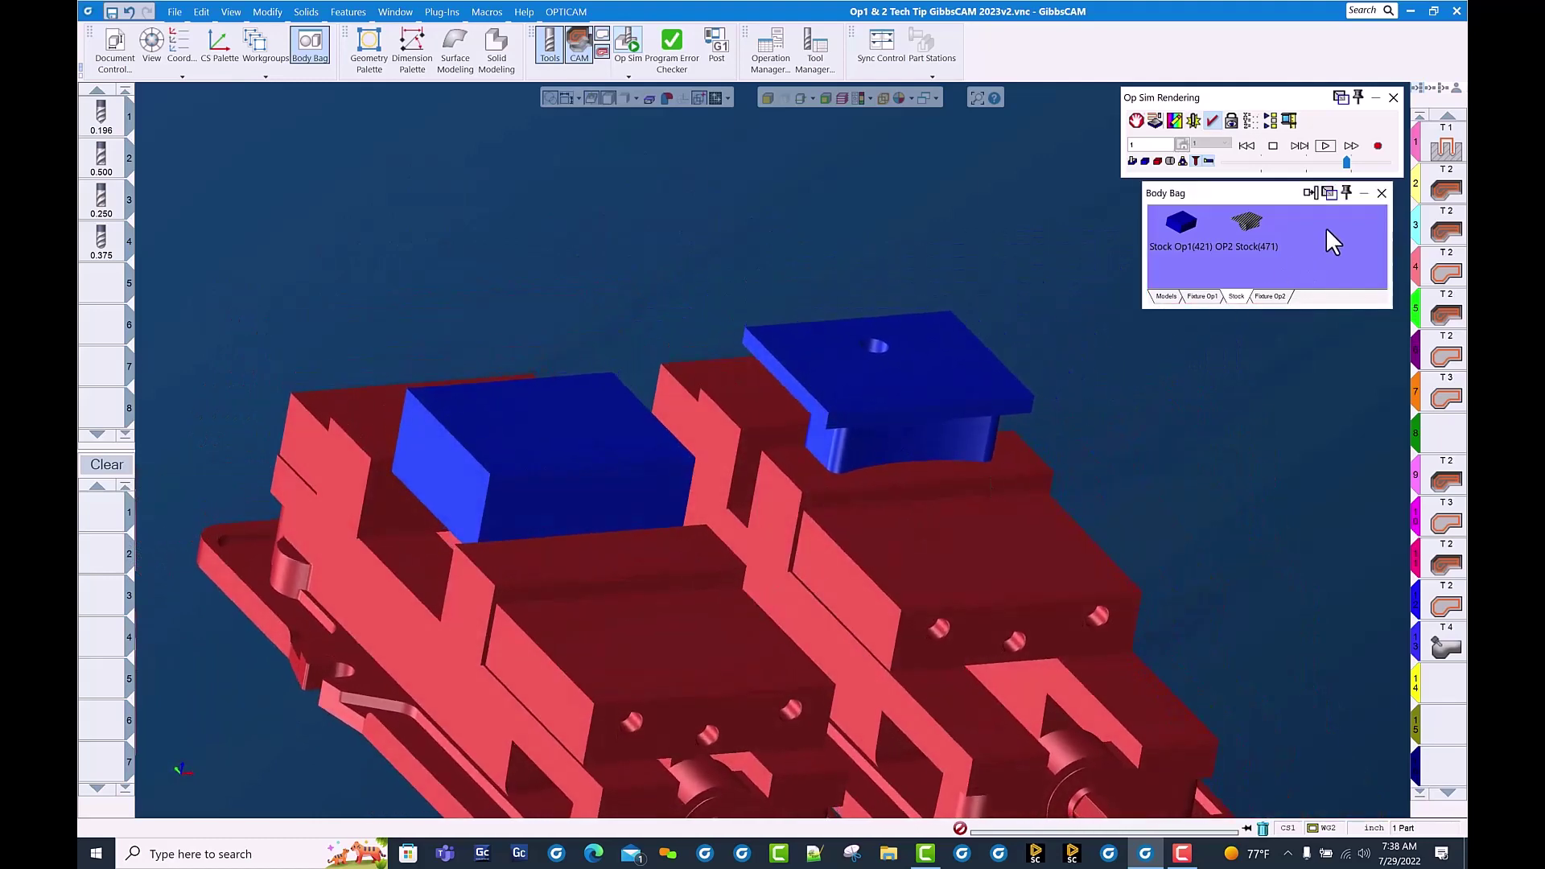
Step: Turn off the Stop Before Operation condition for operation 9 and run the simulation through the Op 1 and Op 2 machining
left_click(1137, 121)
left_click(880, 189)
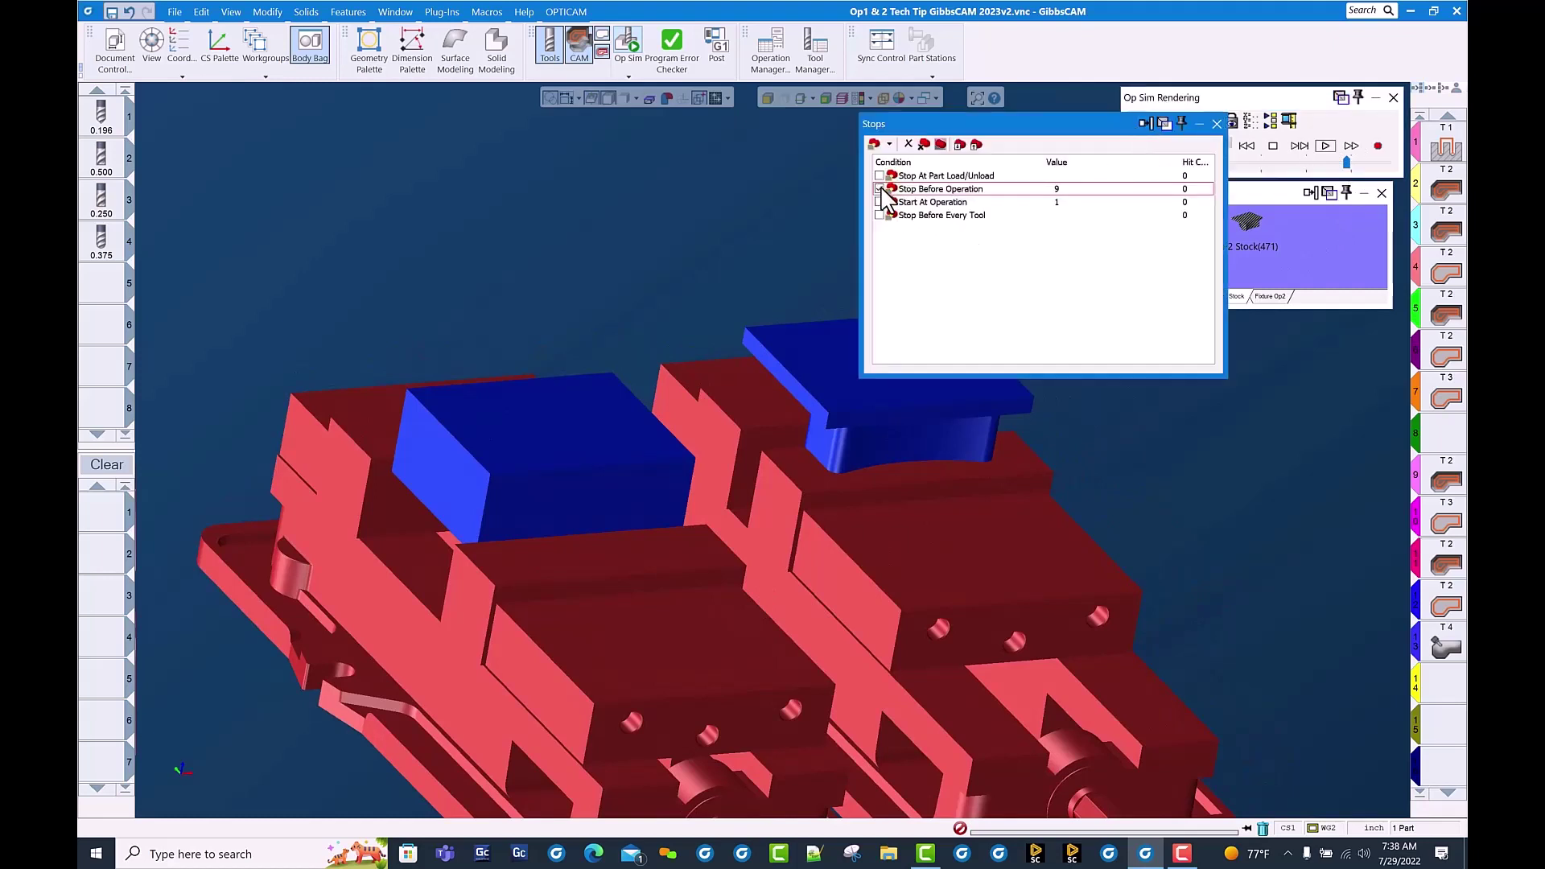
left_click(1217, 124)
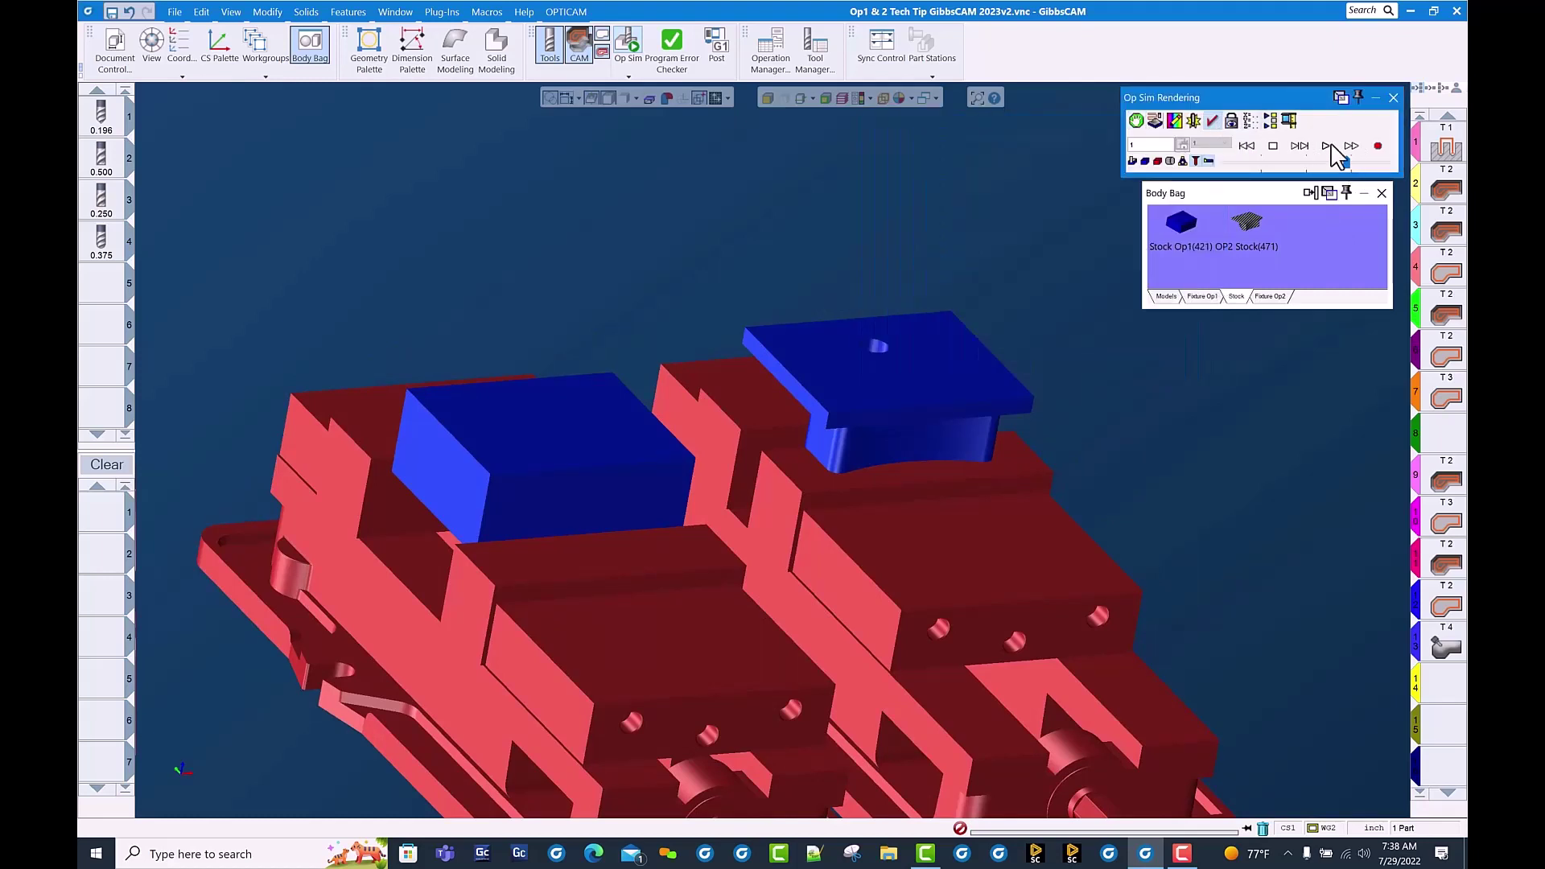
left_click(1327, 147)
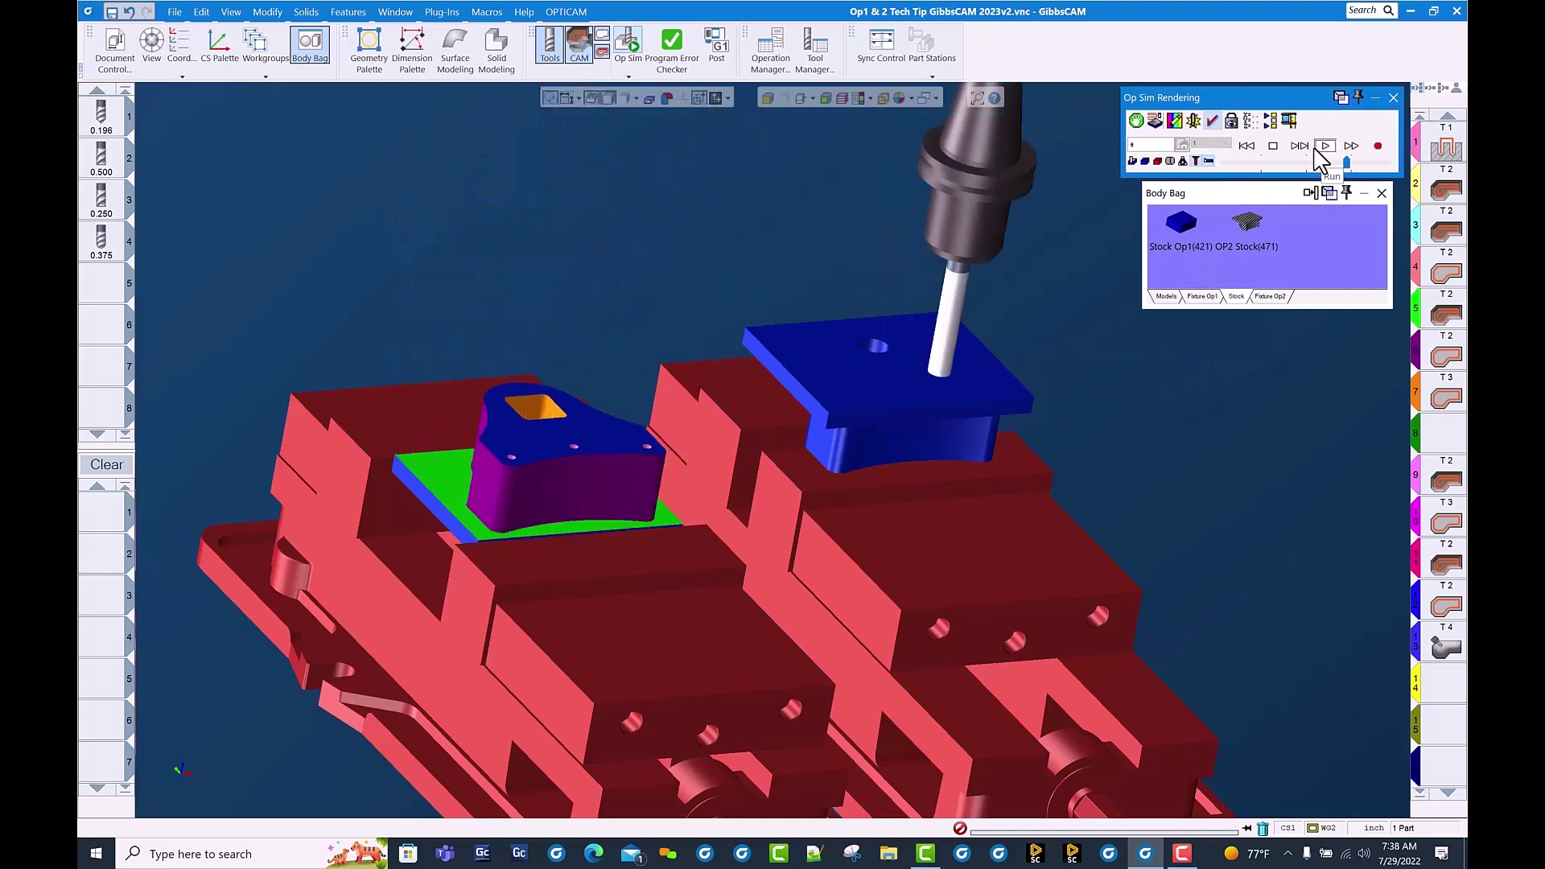
left_click(1324, 147)
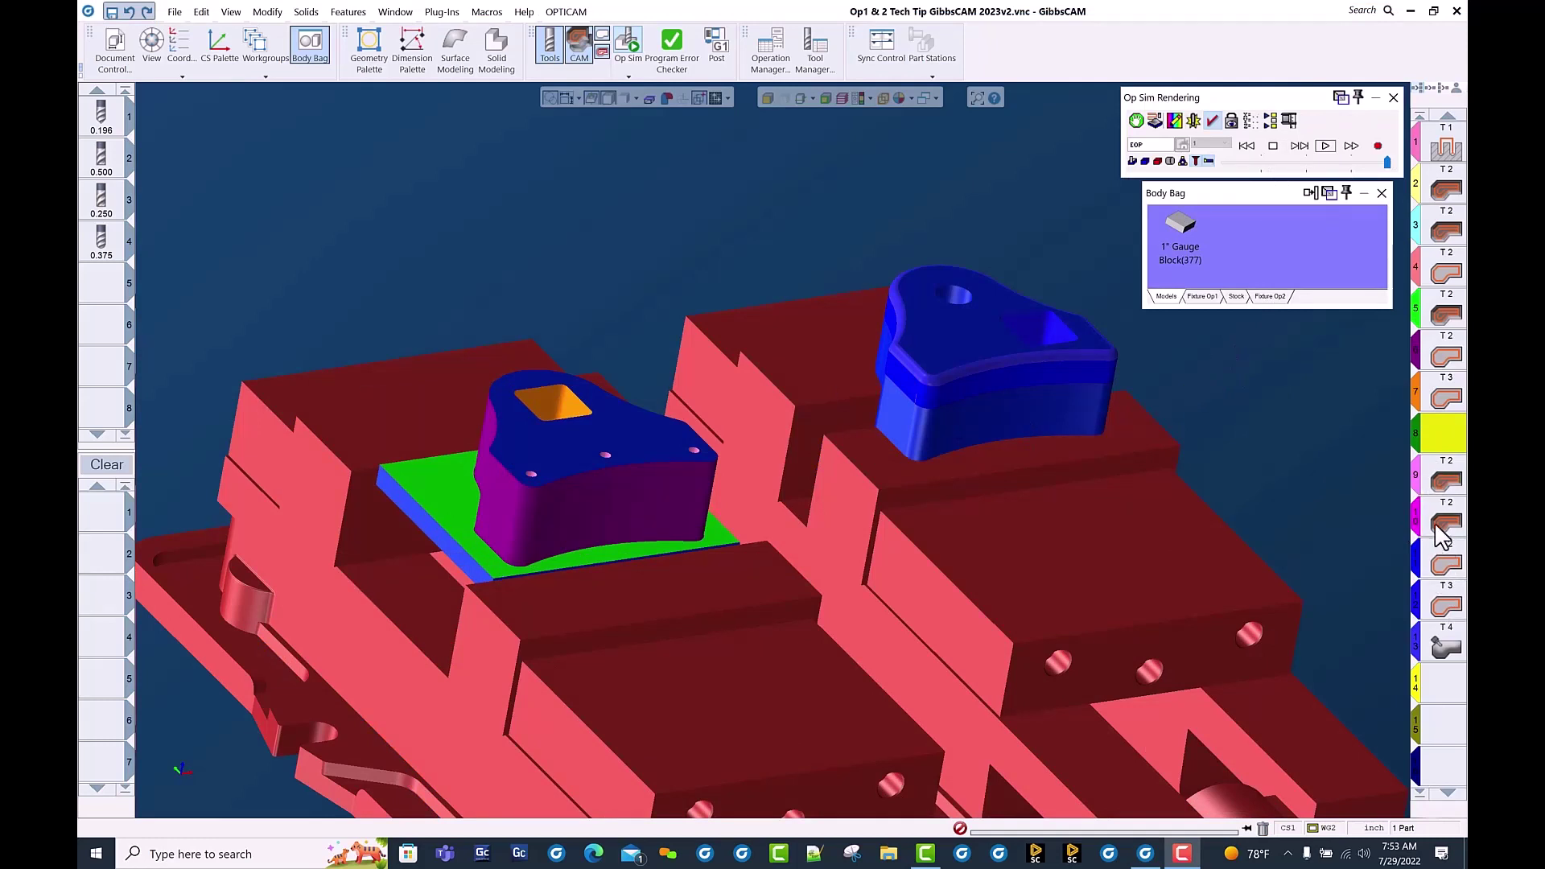
Step: Select operation 9, the first operation of the second setup
left_click(1446, 483)
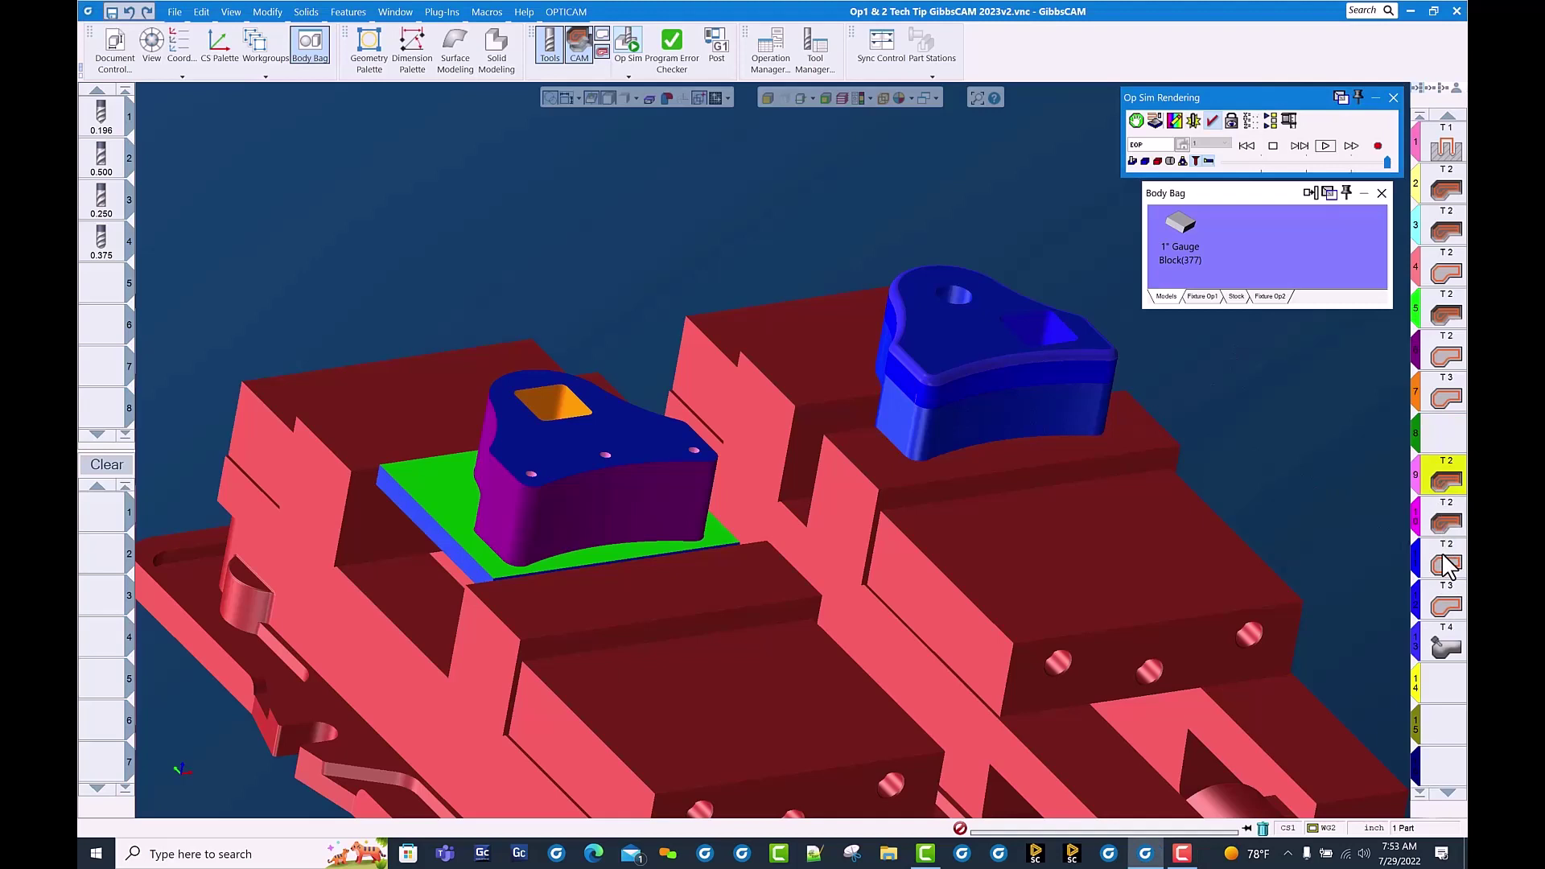